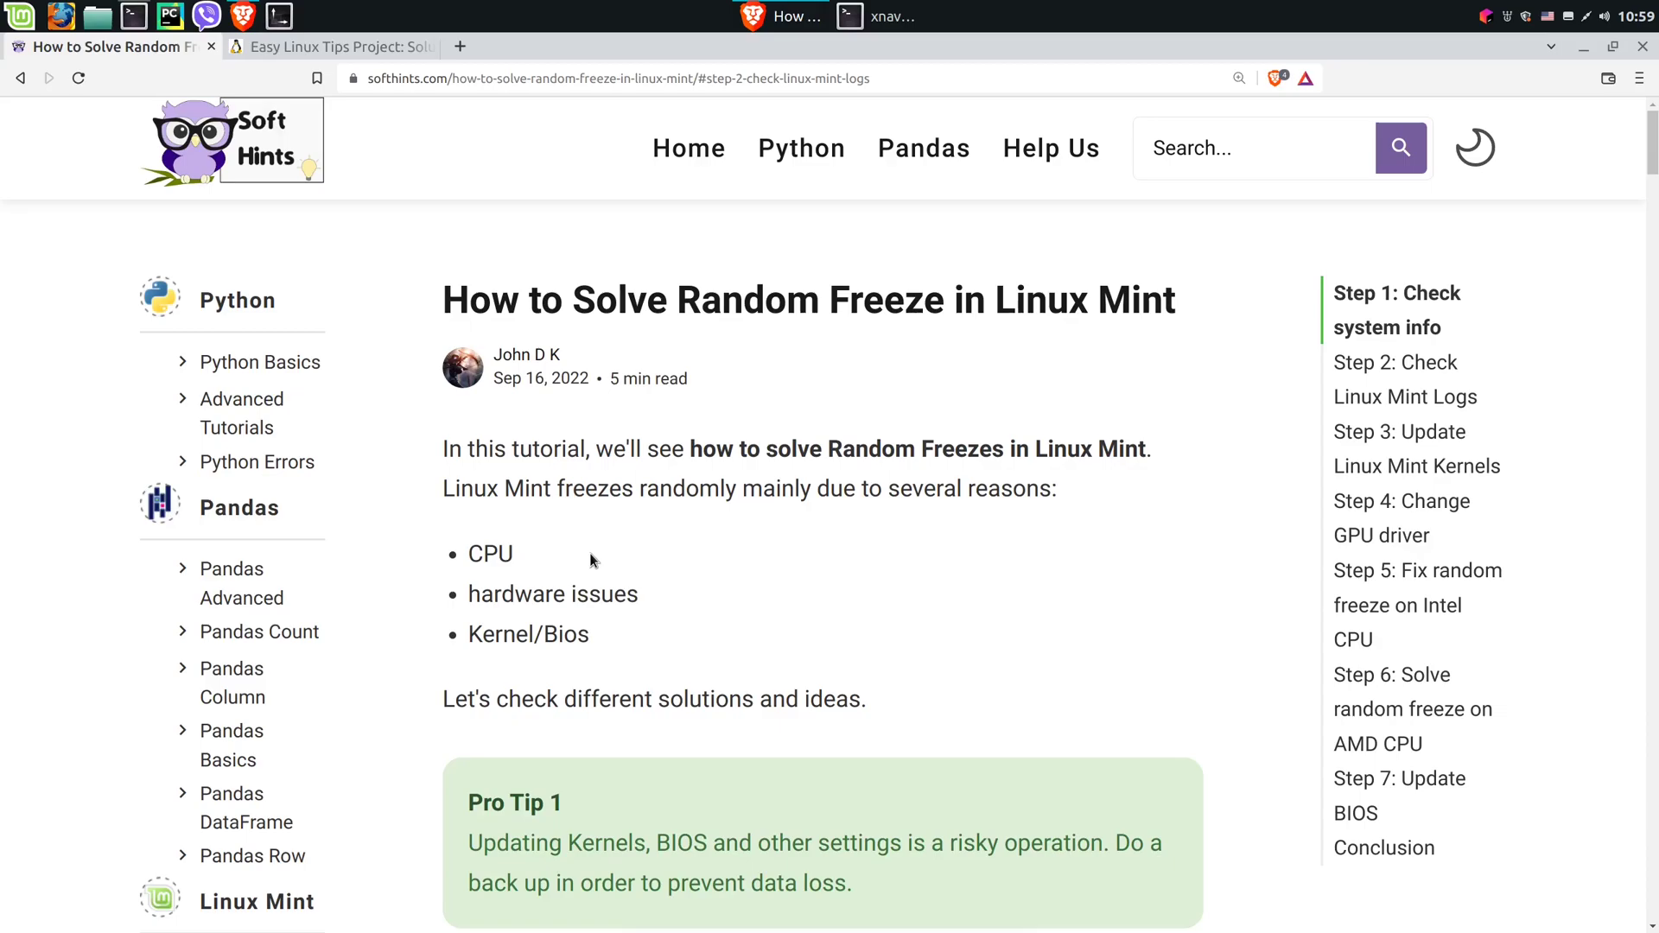
Jump to the article's Step 2 and launch Logs from Administration, maximized
{"action": "left_click", "coordinate": [1437, 396]}
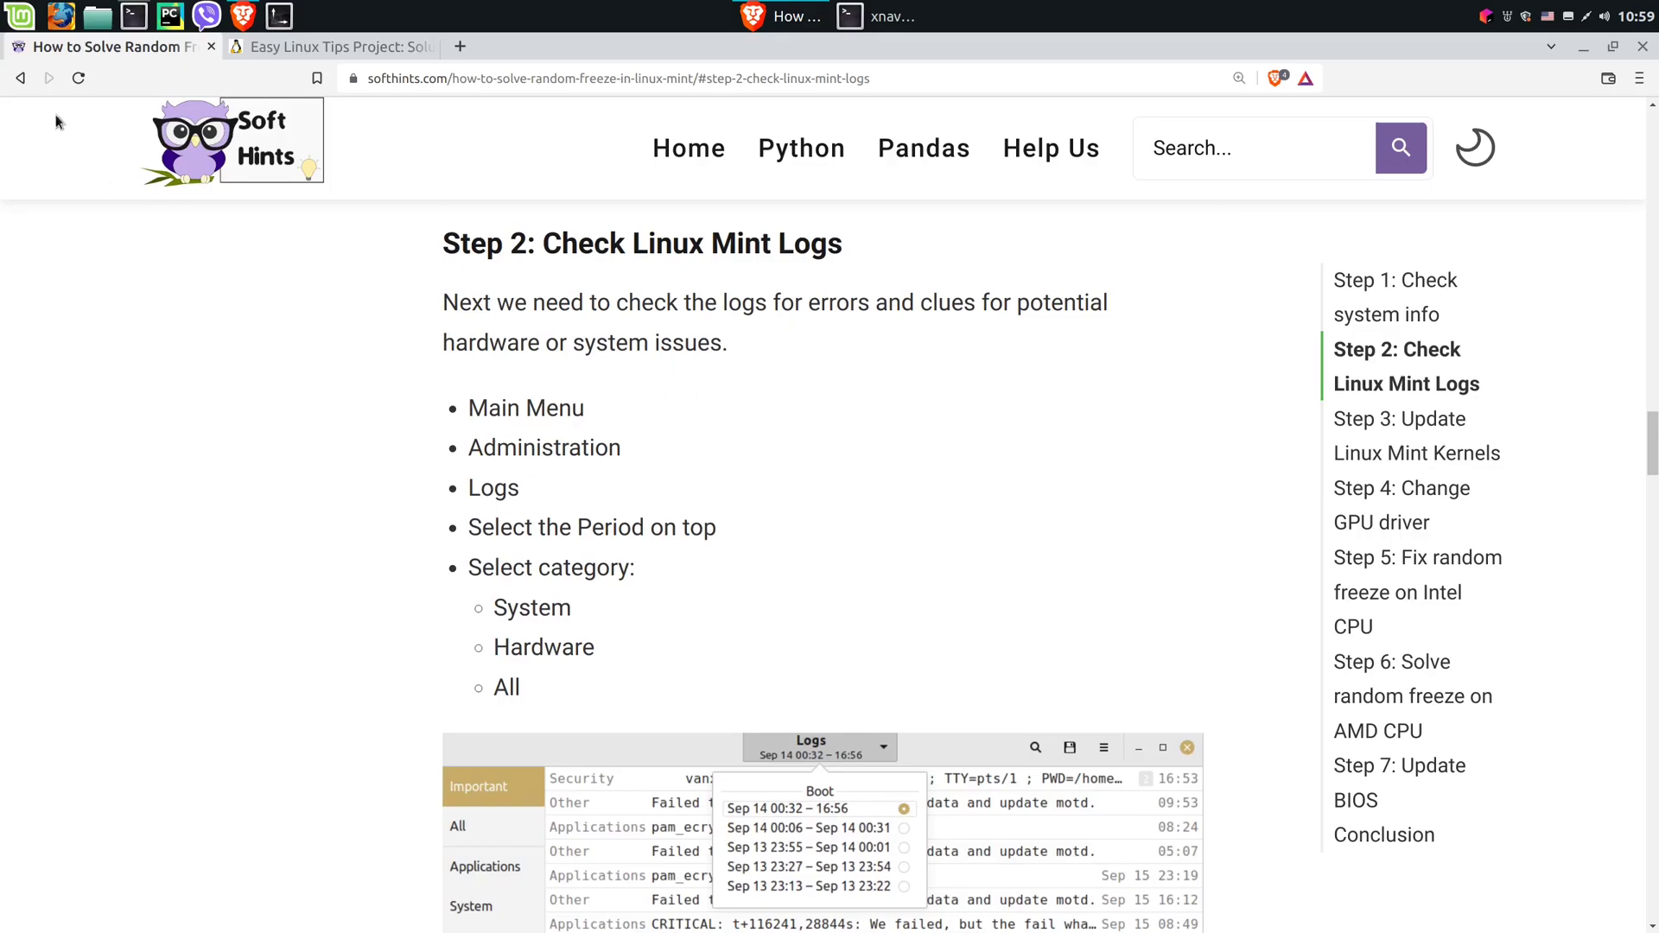
{"action": "left_click", "coordinate": [17, 17]}
{"action": "mouse_move", "coordinate": [129, 356]}
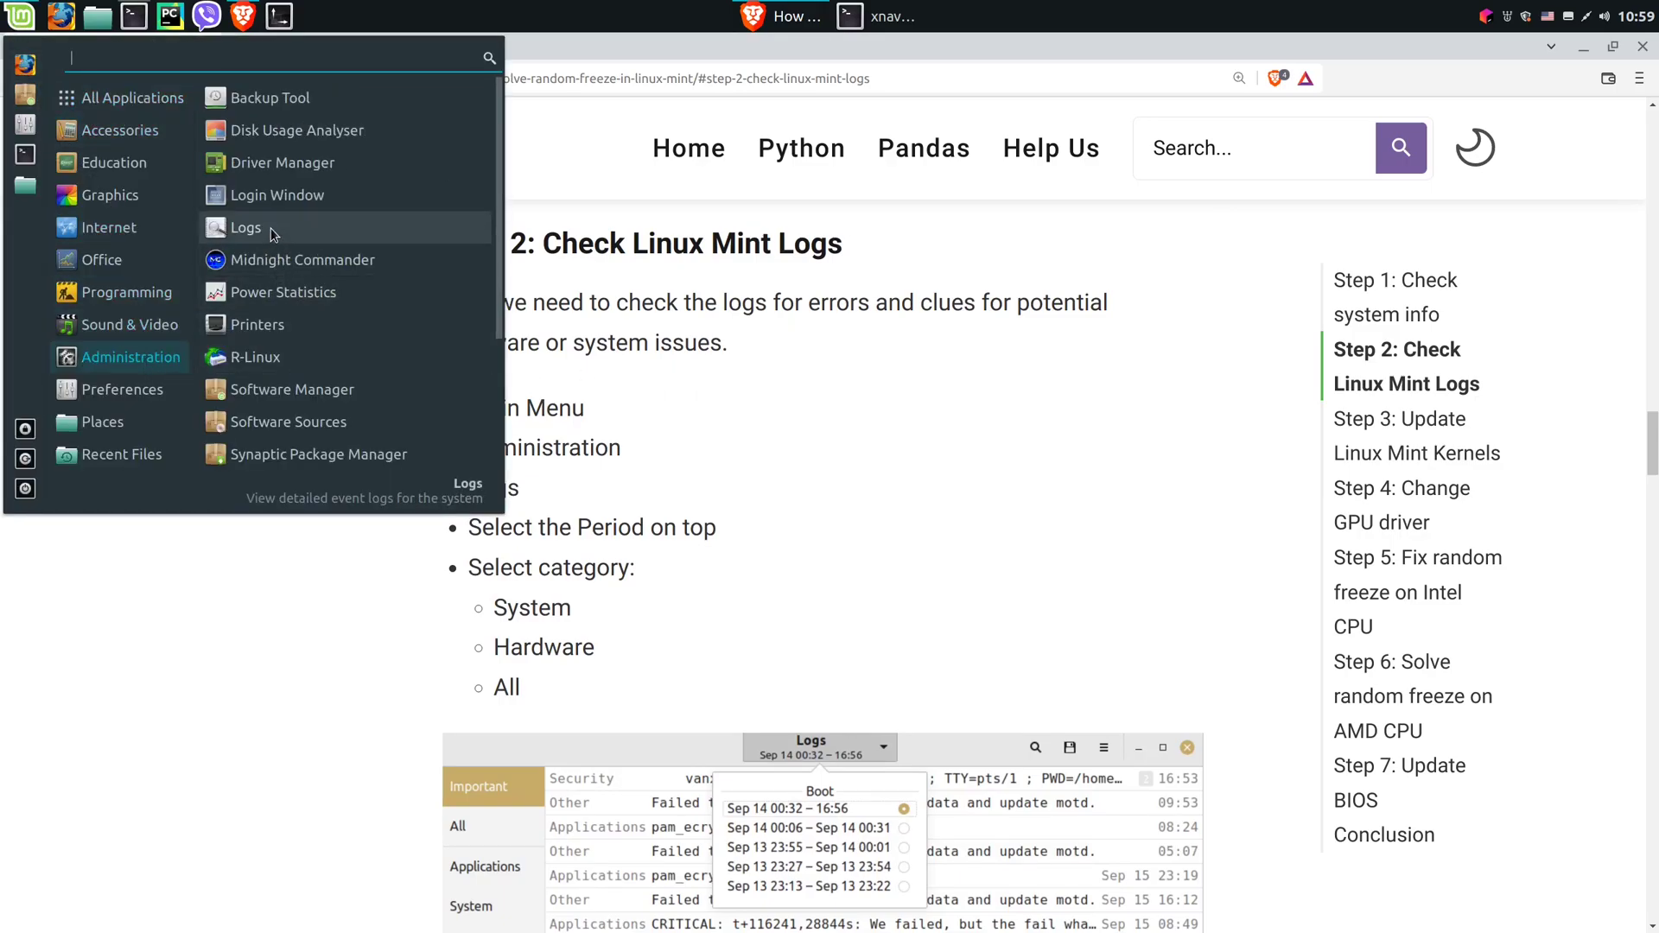
{"action": "left_click", "coordinate": [421, 233]}
{"action": "left_click", "coordinate": [1037, 286]}
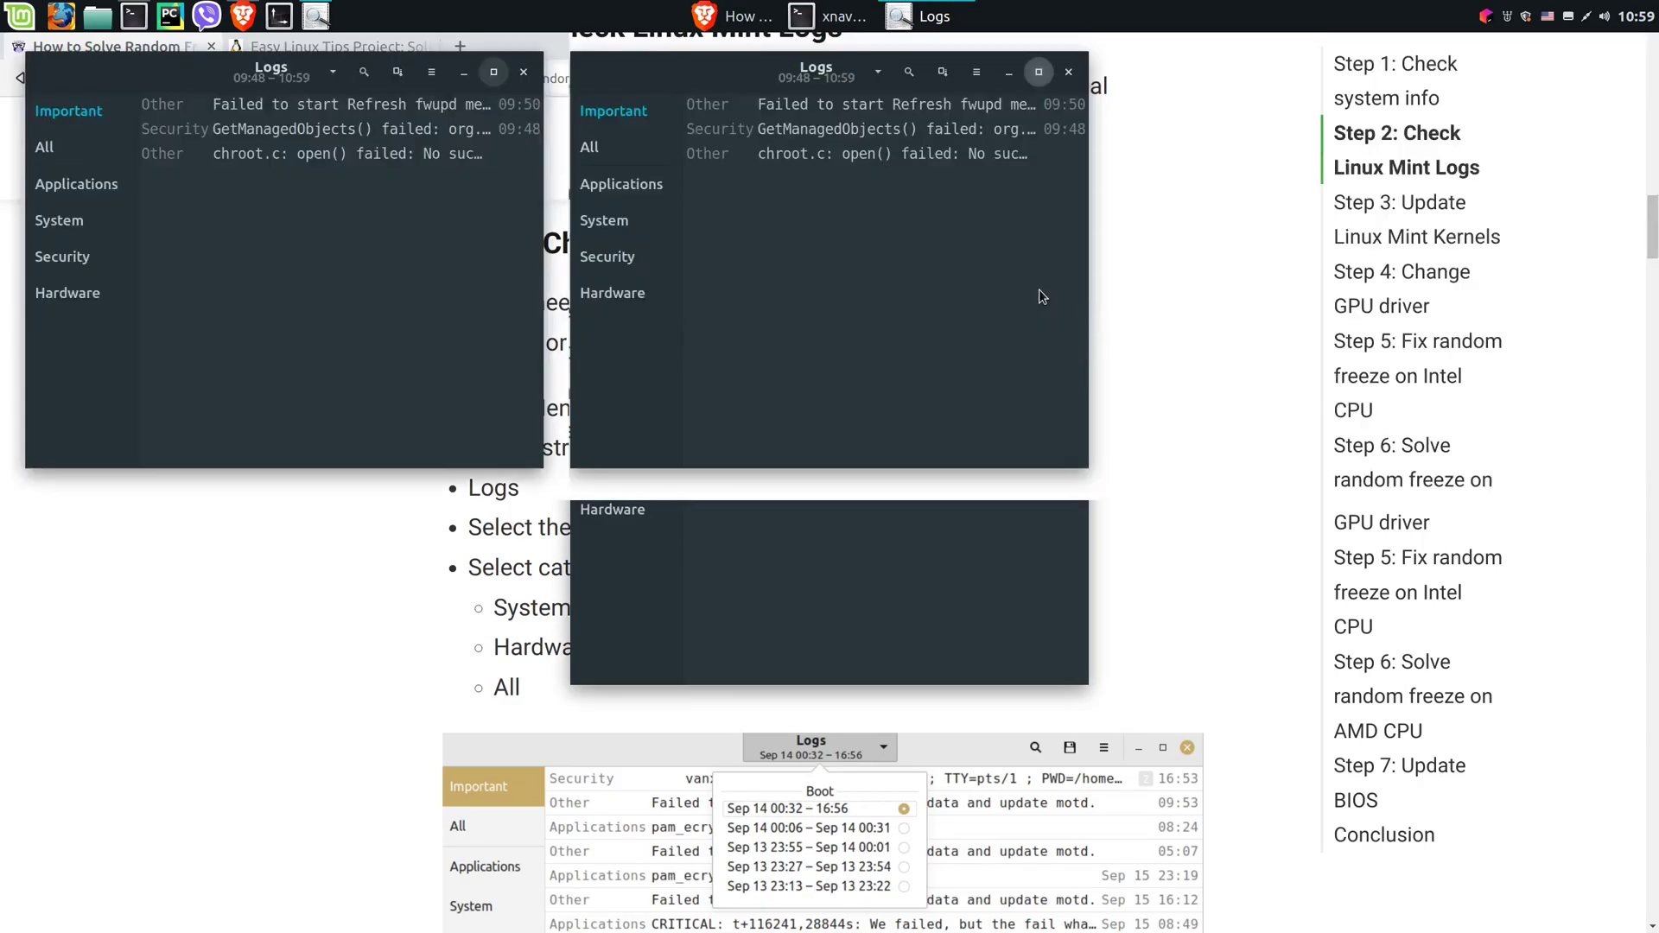
Review the current boot's Hardware and System log entries
{"action": "left_click", "coordinate": [870, 59]}
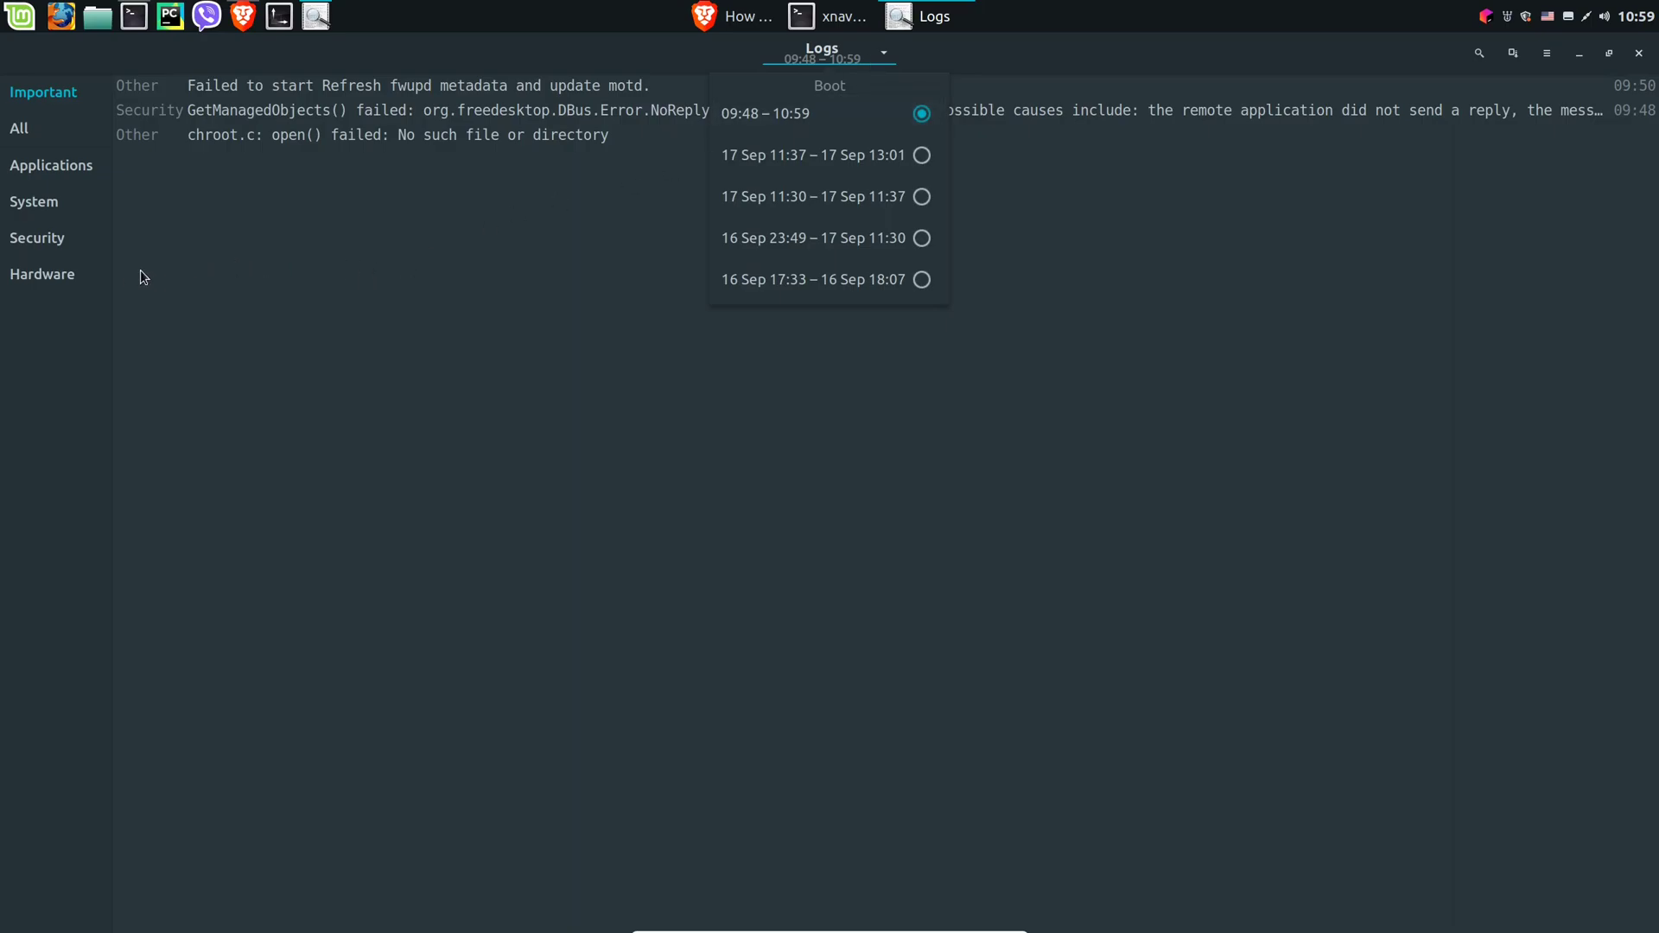
{"action": "left_click", "coordinate": [61, 275]}
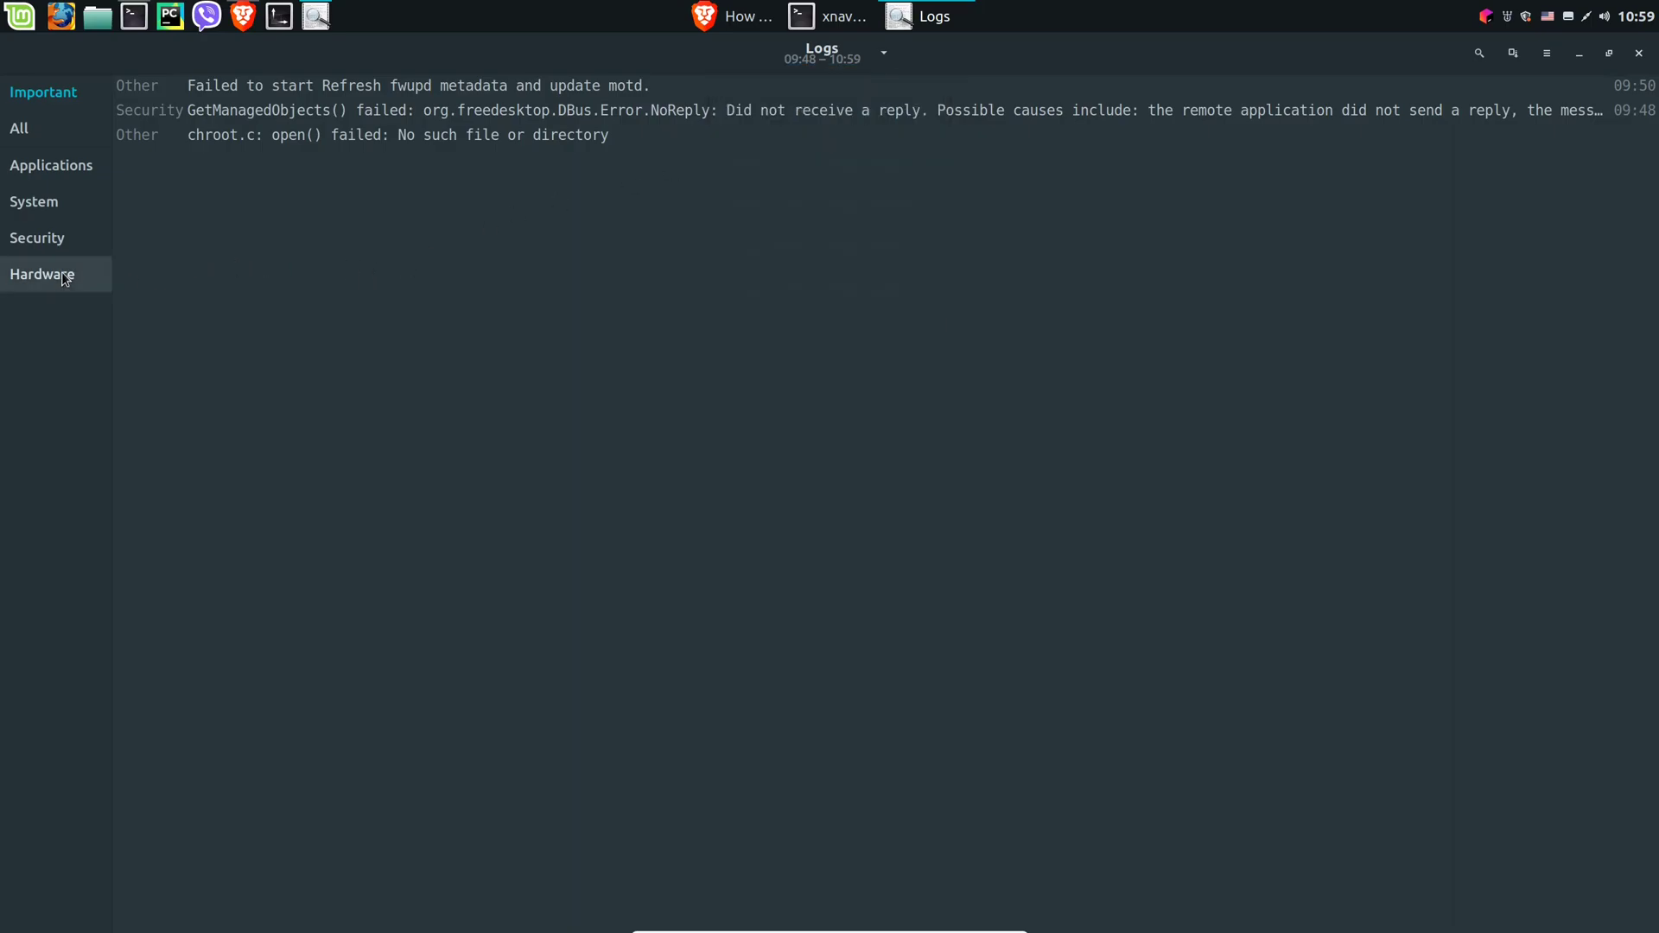
{"action": "left_click", "coordinate": [39, 202]}
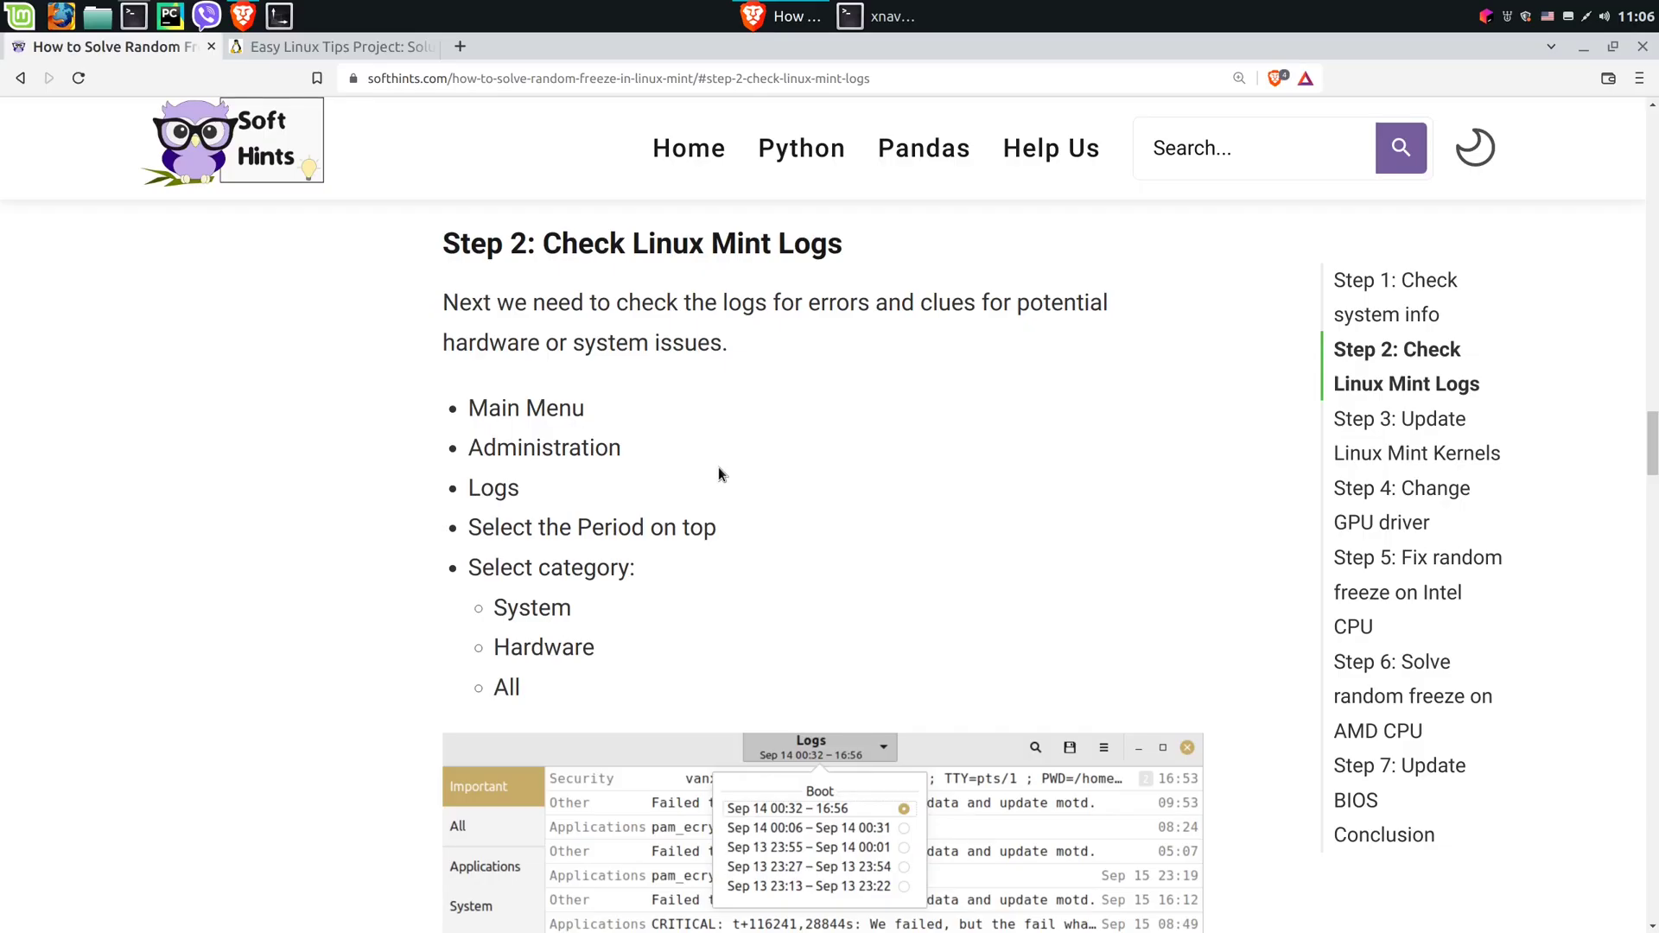
Jump to the system info step and run 'inxi -Fzx' in the terminal
{"action": "left_click", "coordinate": [1404, 314]}
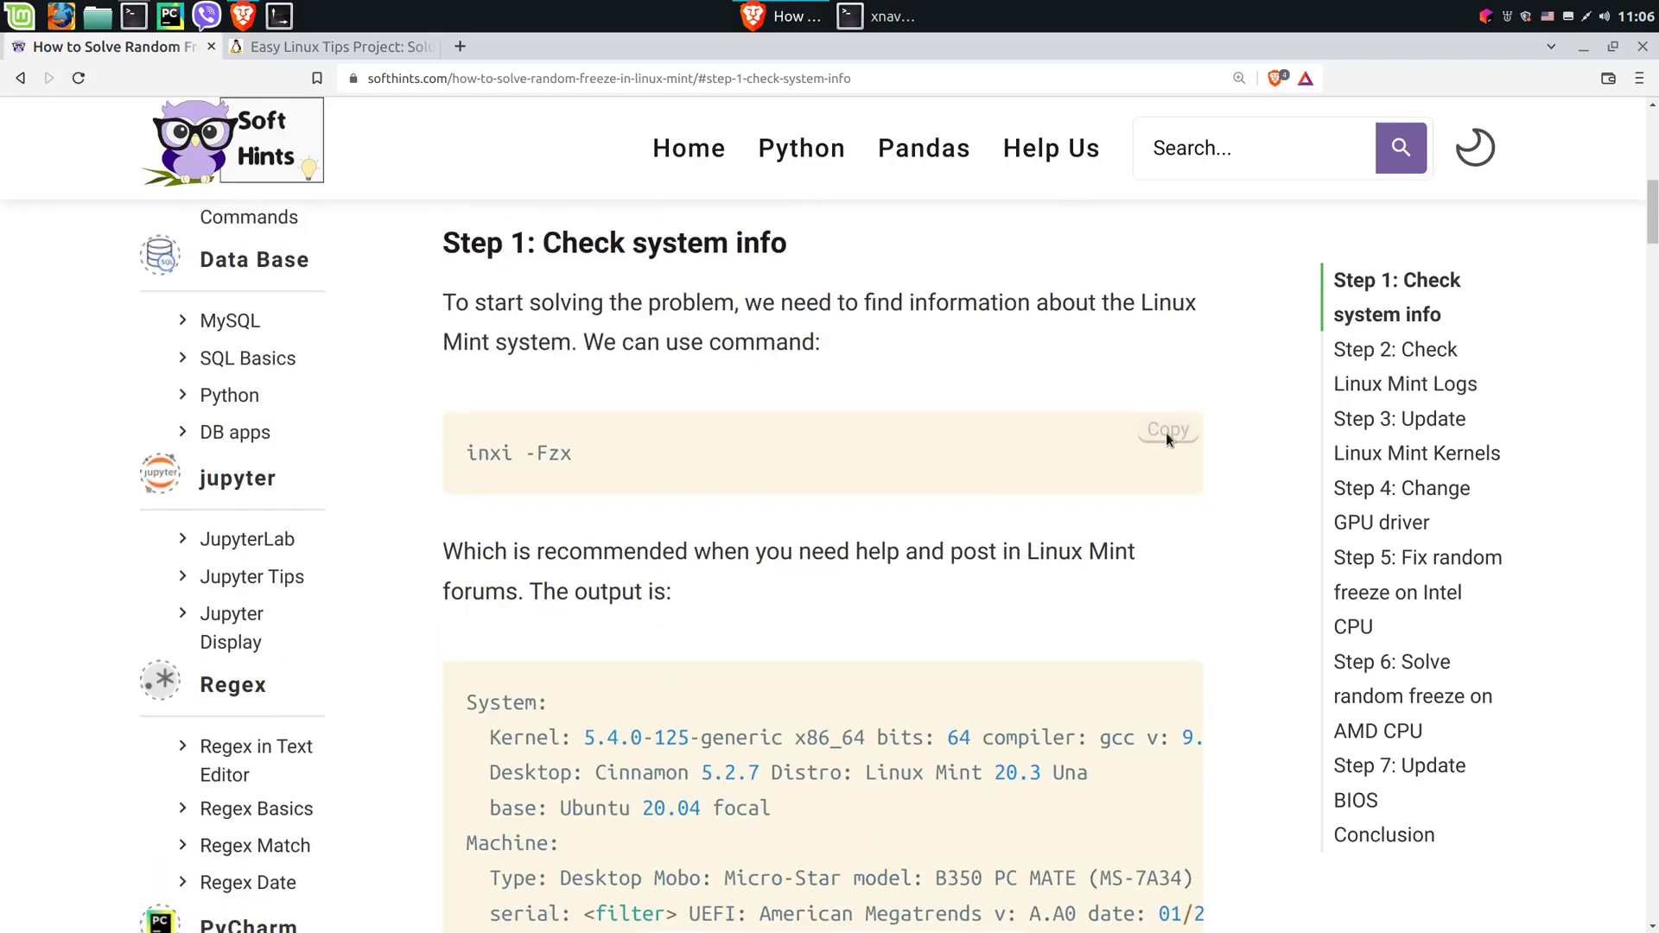
{"action": "left_click", "coordinate": [881, 17]}
{"action": "type", "text": "inxi -Fzx"}
{"action": "key", "text": "Return"}
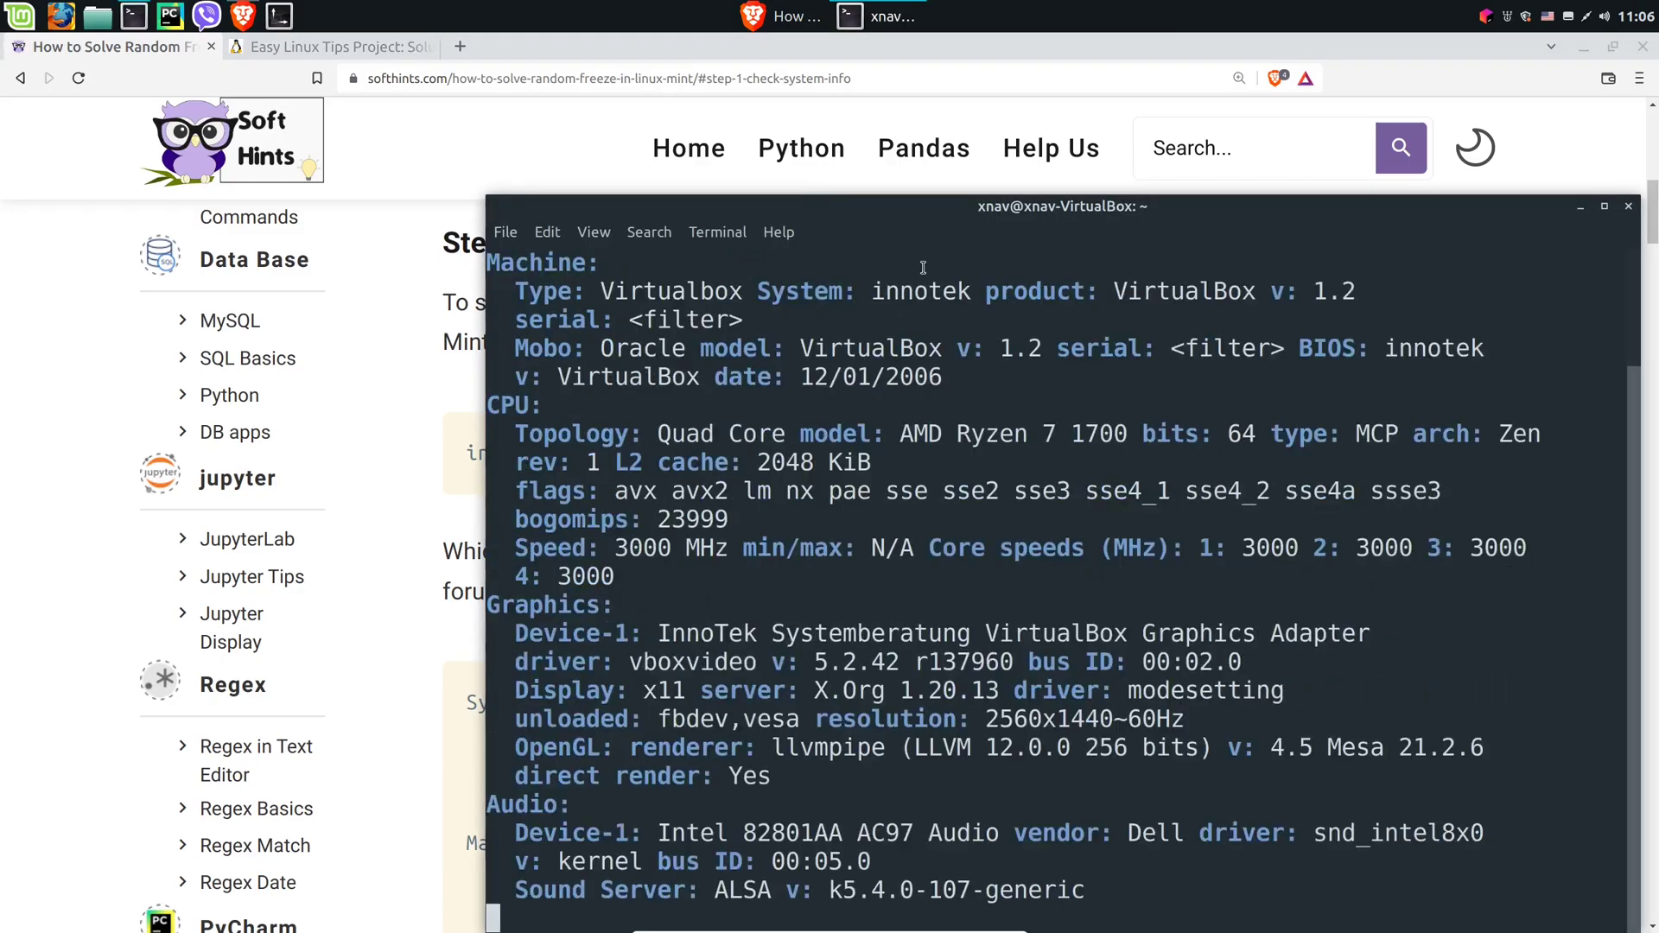
{"action": "scroll", "coordinate": [838, 412], "scroll_direction": "up", "scroll_amount": 7}
{"action": "scroll", "coordinate": [838, 412], "scroll_direction": "up", "scroll_amount": 2}
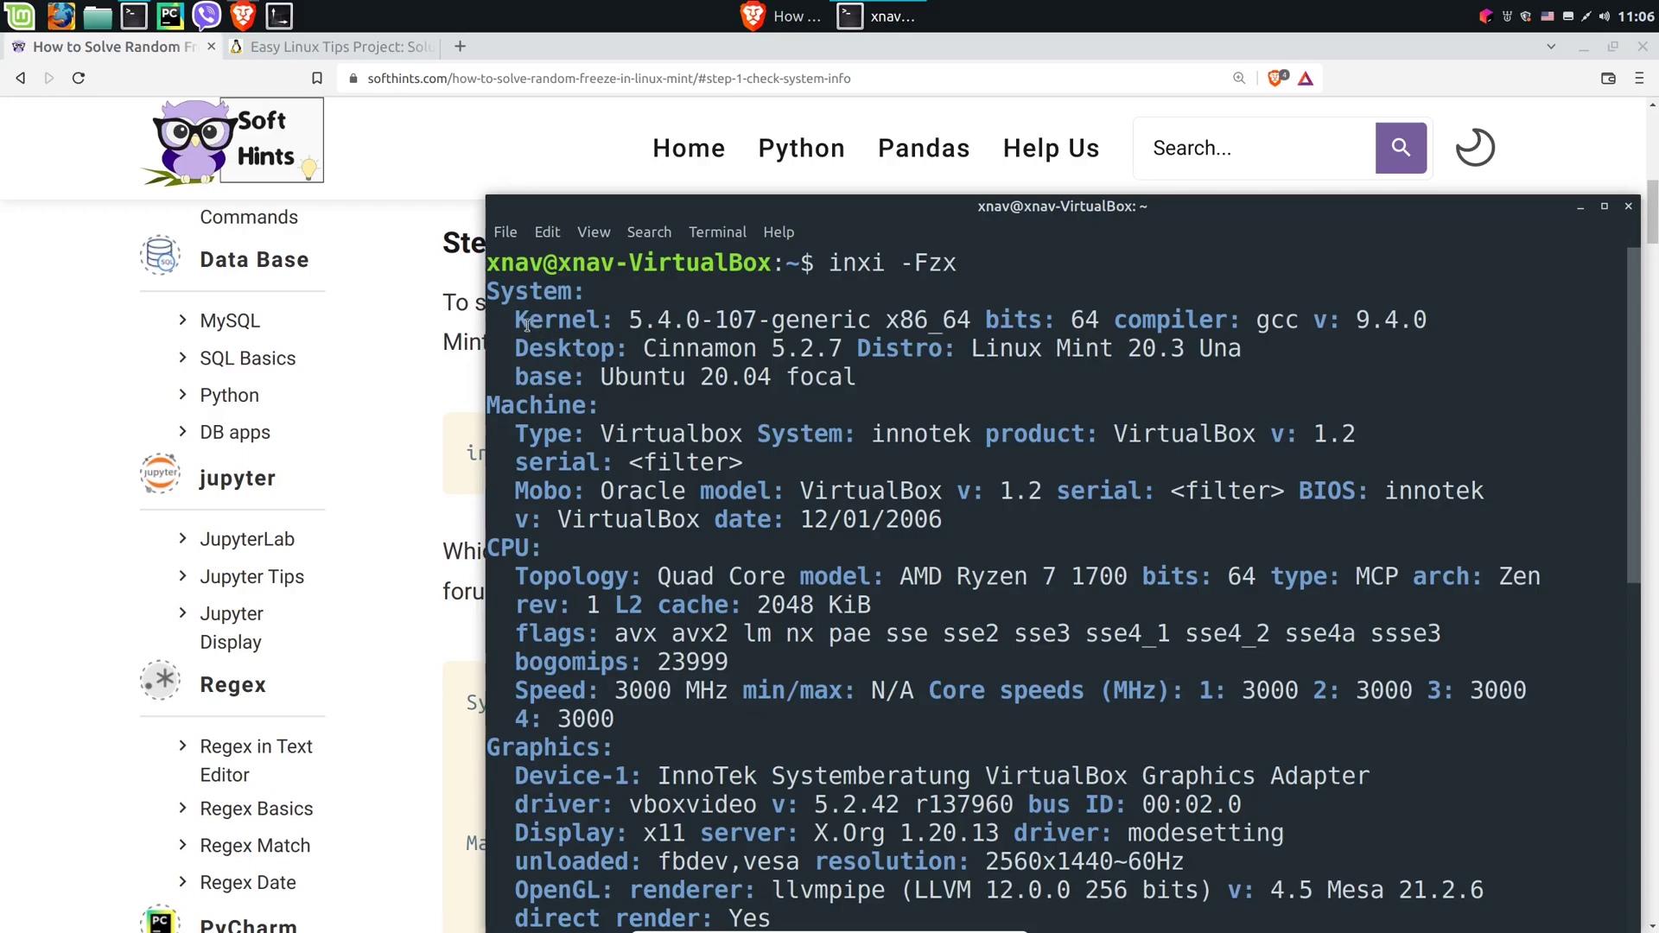
Highlight the report's kernel version and CPU model lines, then dismiss the Mint menu
{"action": "left_click_drag", "start_coordinate": [517, 319], "coordinate": [971, 319]}
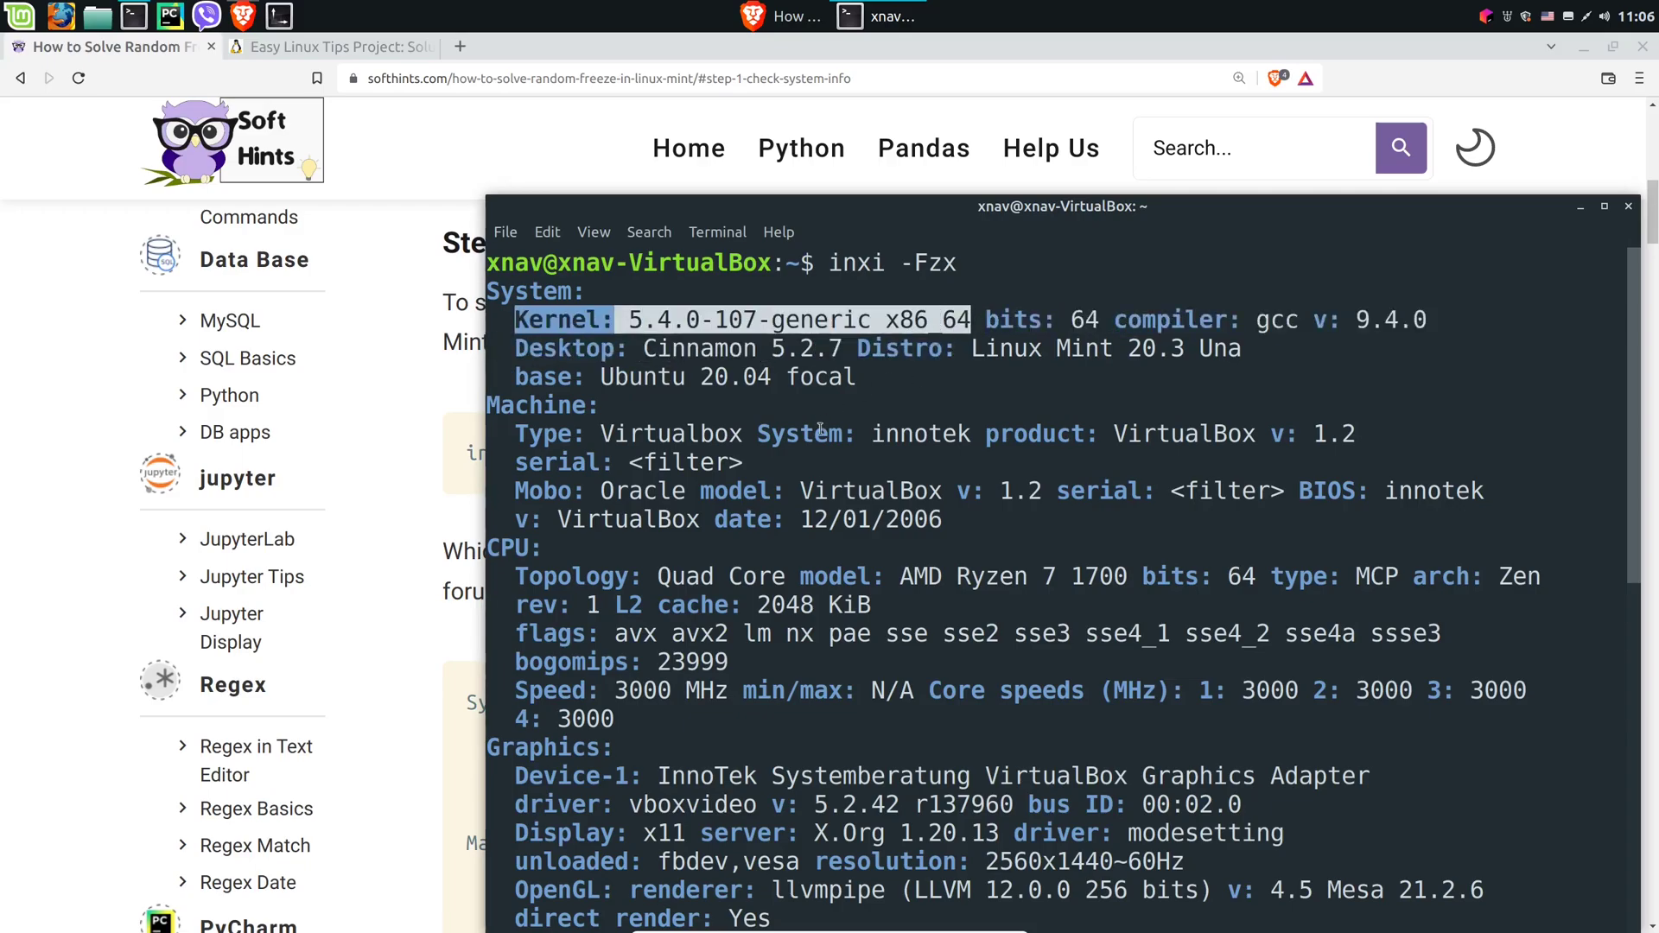
{"action": "left_click_drag", "start_coordinate": [518, 576], "coordinate": [1173, 576]}
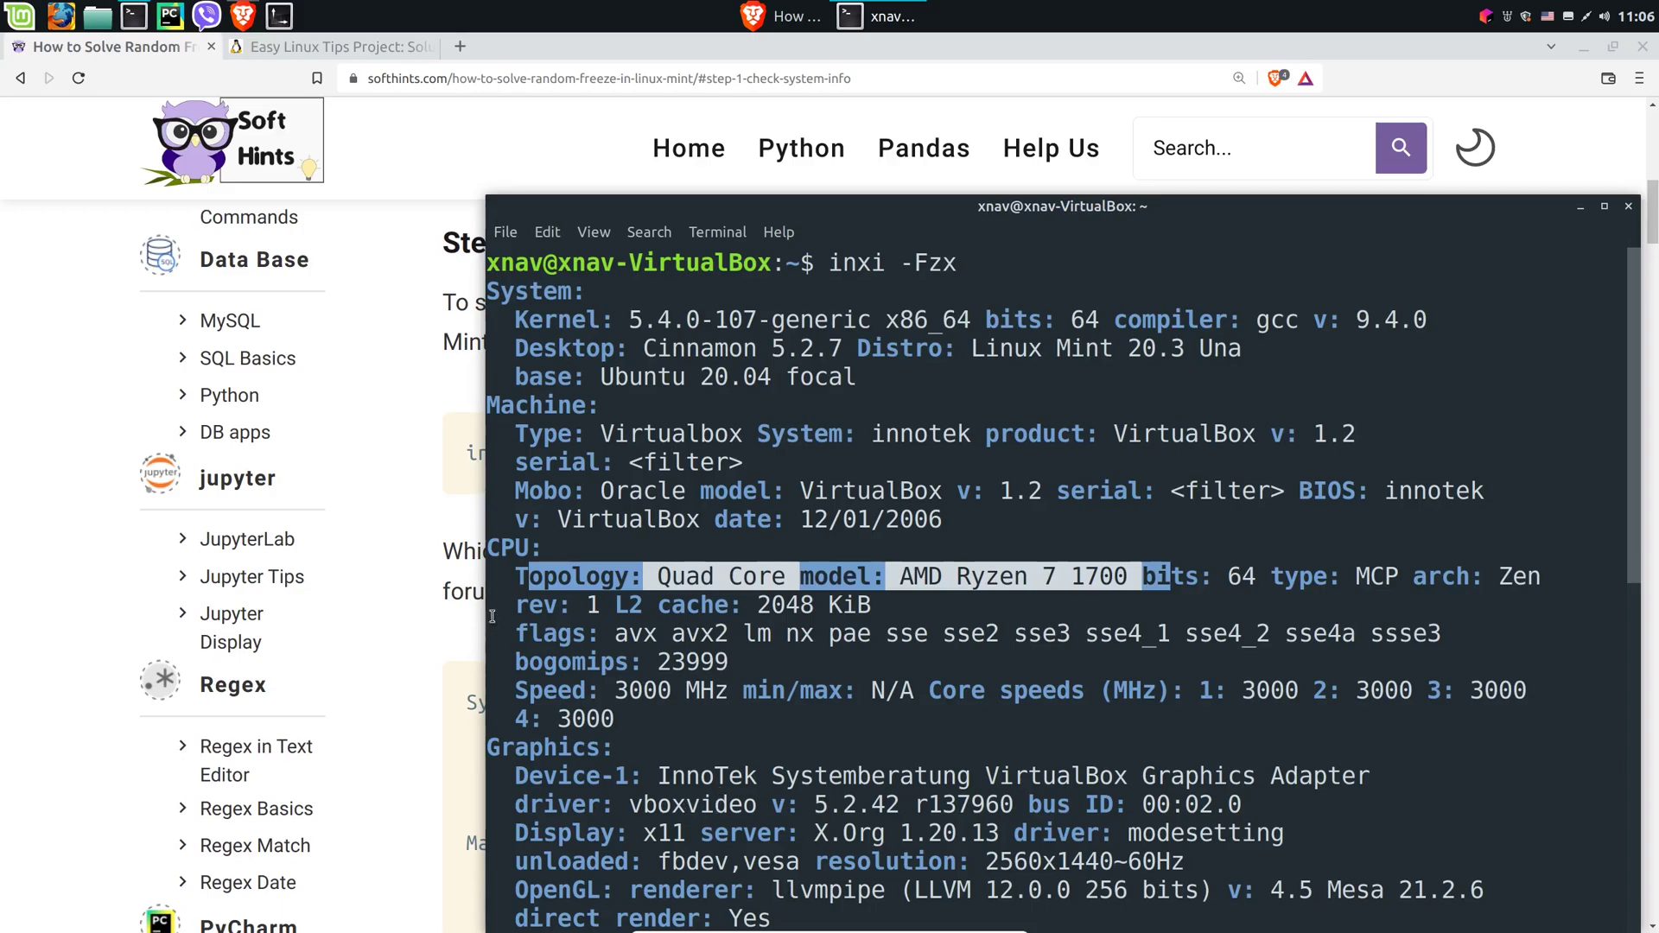
{"action": "left_click", "coordinate": [19, 13]}
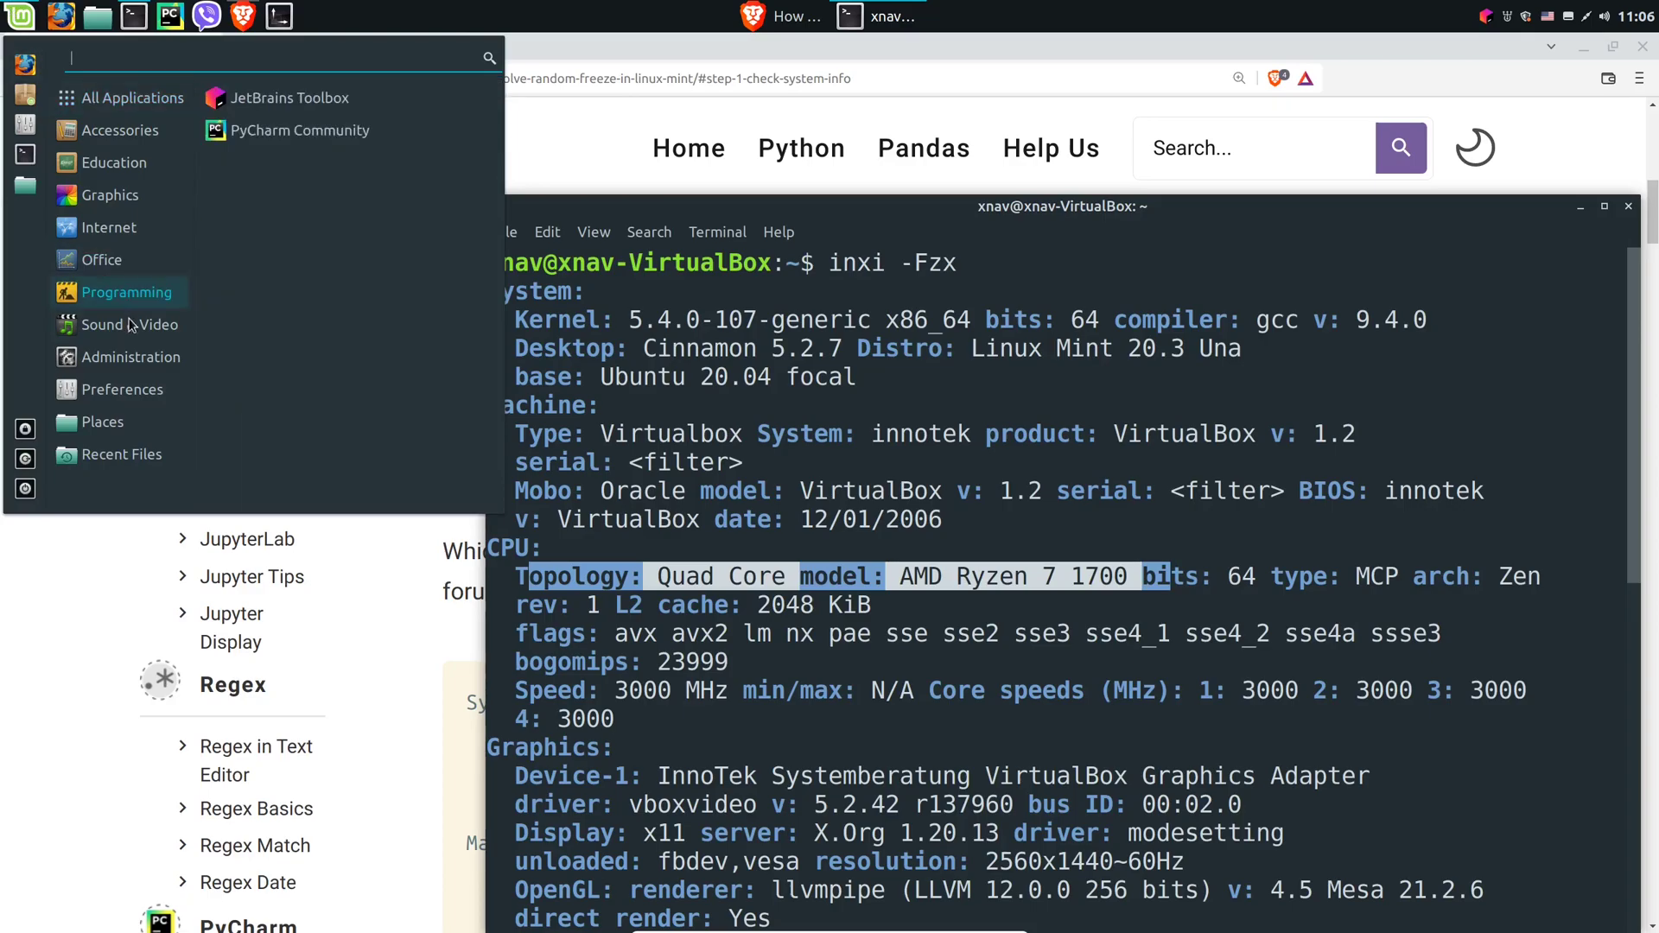
{"action": "mouse_move", "coordinate": [122, 389]}
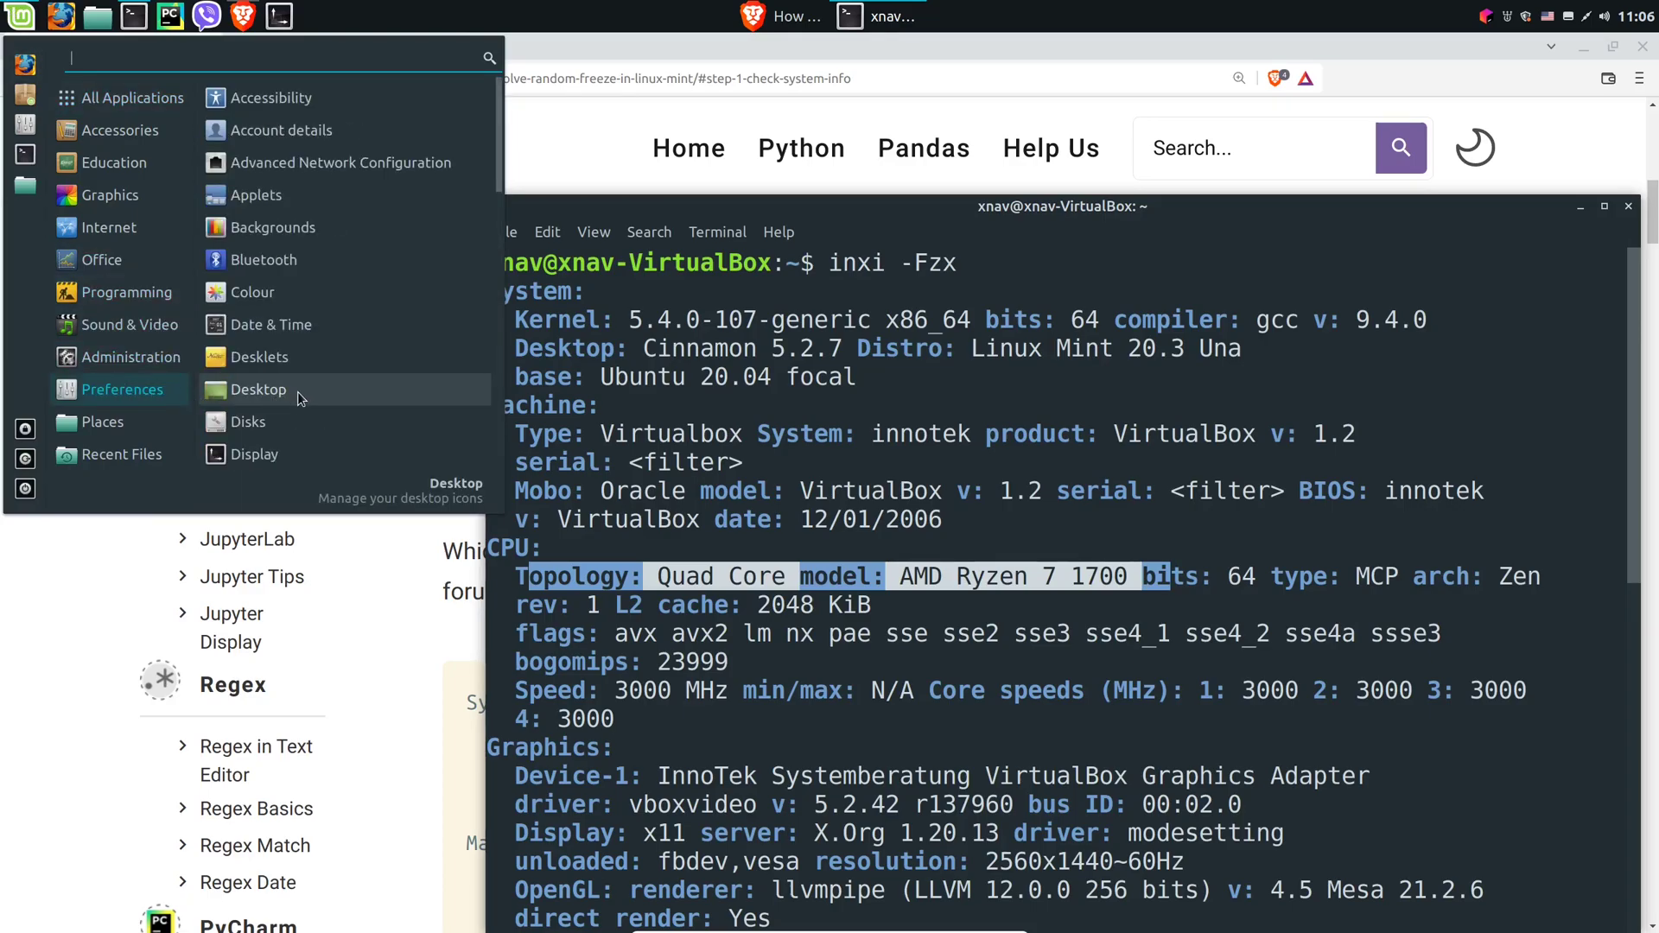
{"action": "scroll", "coordinate": [300, 399], "scroll_direction": "down", "scroll_amount": 3}
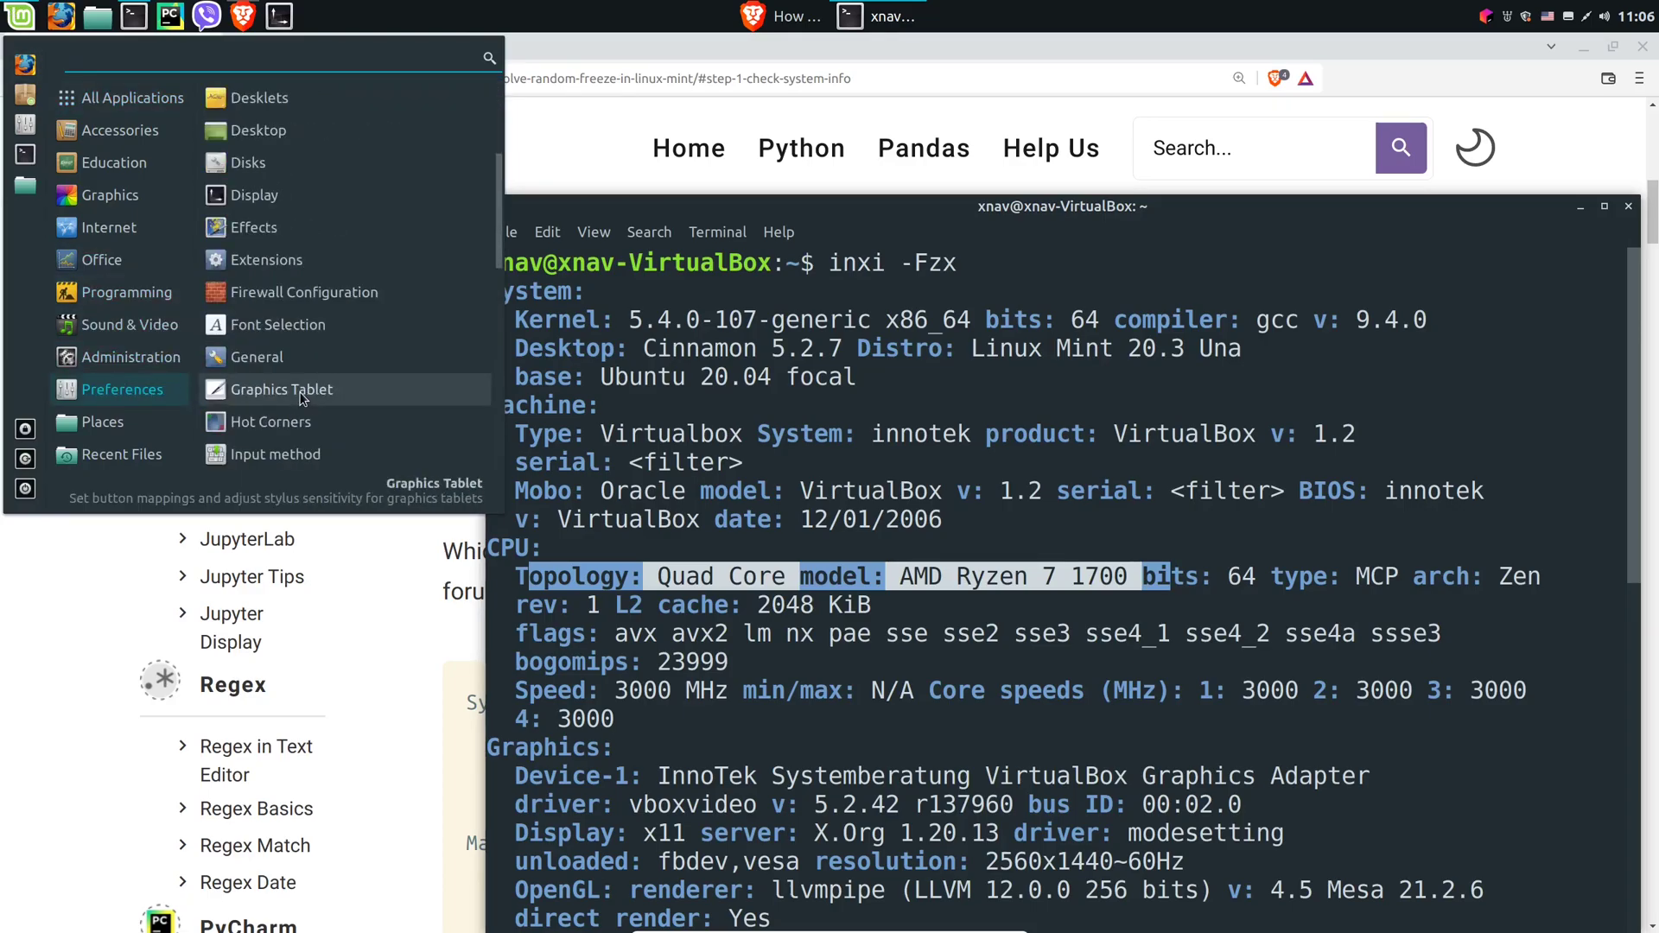
{"action": "scroll", "coordinate": [300, 397], "scroll_direction": "down", "scroll_amount": 2}
{"action": "scroll", "coordinate": [300, 398], "scroll_direction": "down", "scroll_amount": 2}
{"action": "scroll", "coordinate": [300, 398], "scroll_direction": "down", "scroll_amount": 3}
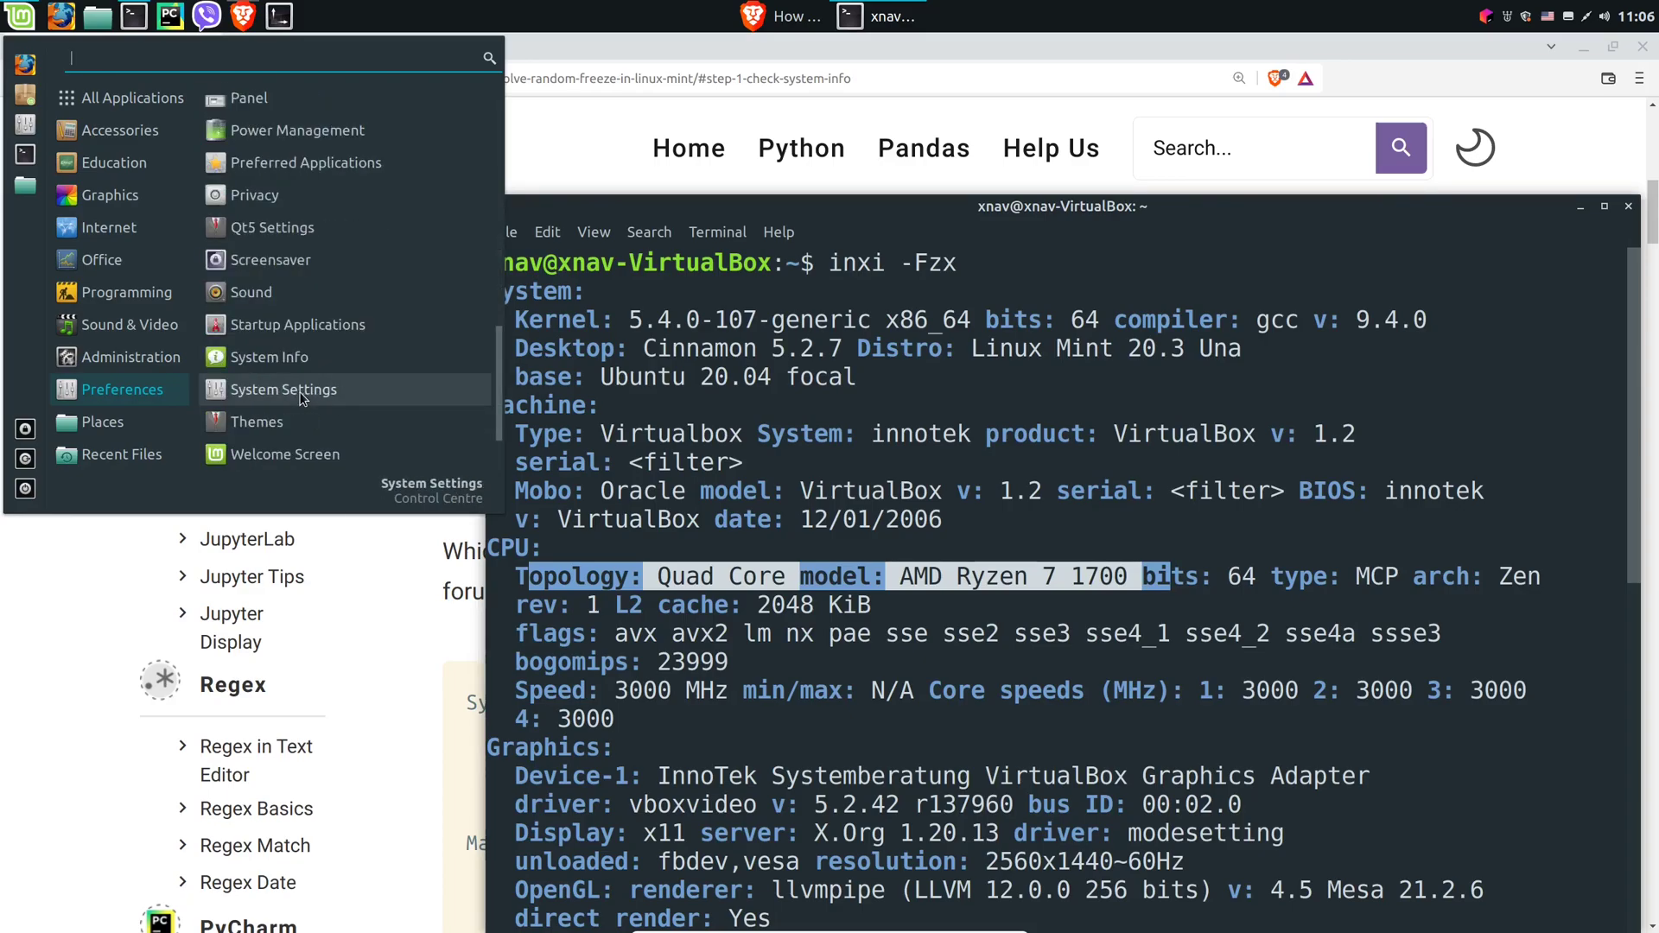
{"action": "left_click", "coordinate": [259, 359]}
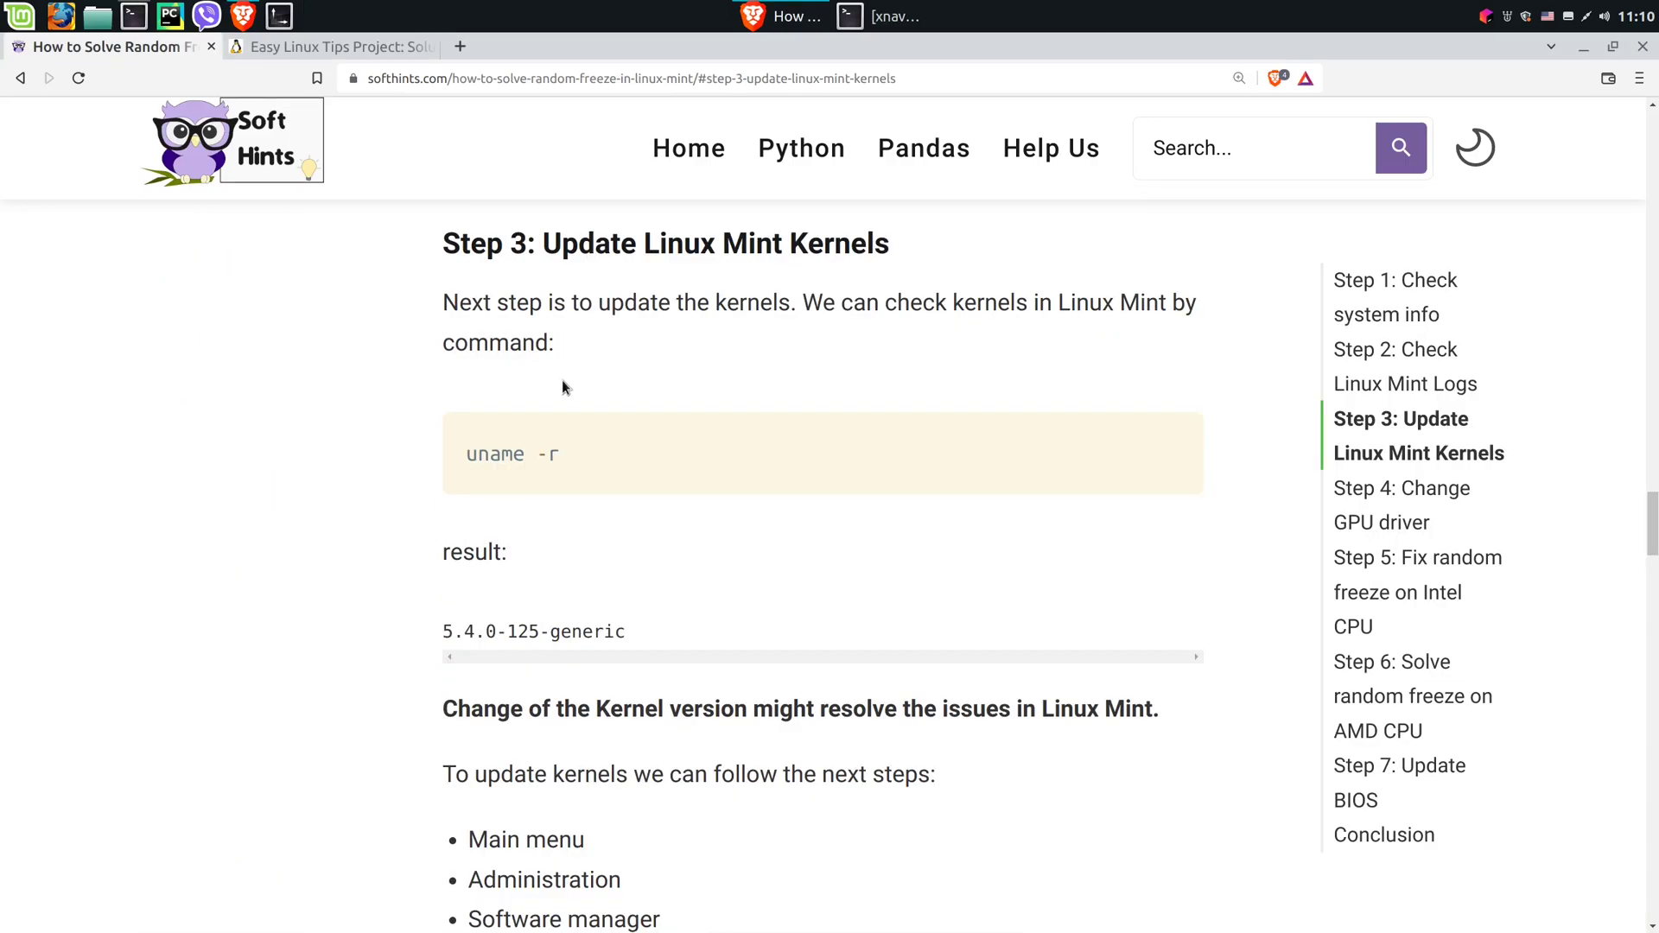
Launch Update Manager and open its Linux Kernels view past the warning
{"action": "left_click", "coordinate": [21, 16]}
{"action": "mouse_move", "coordinate": [130, 356]}
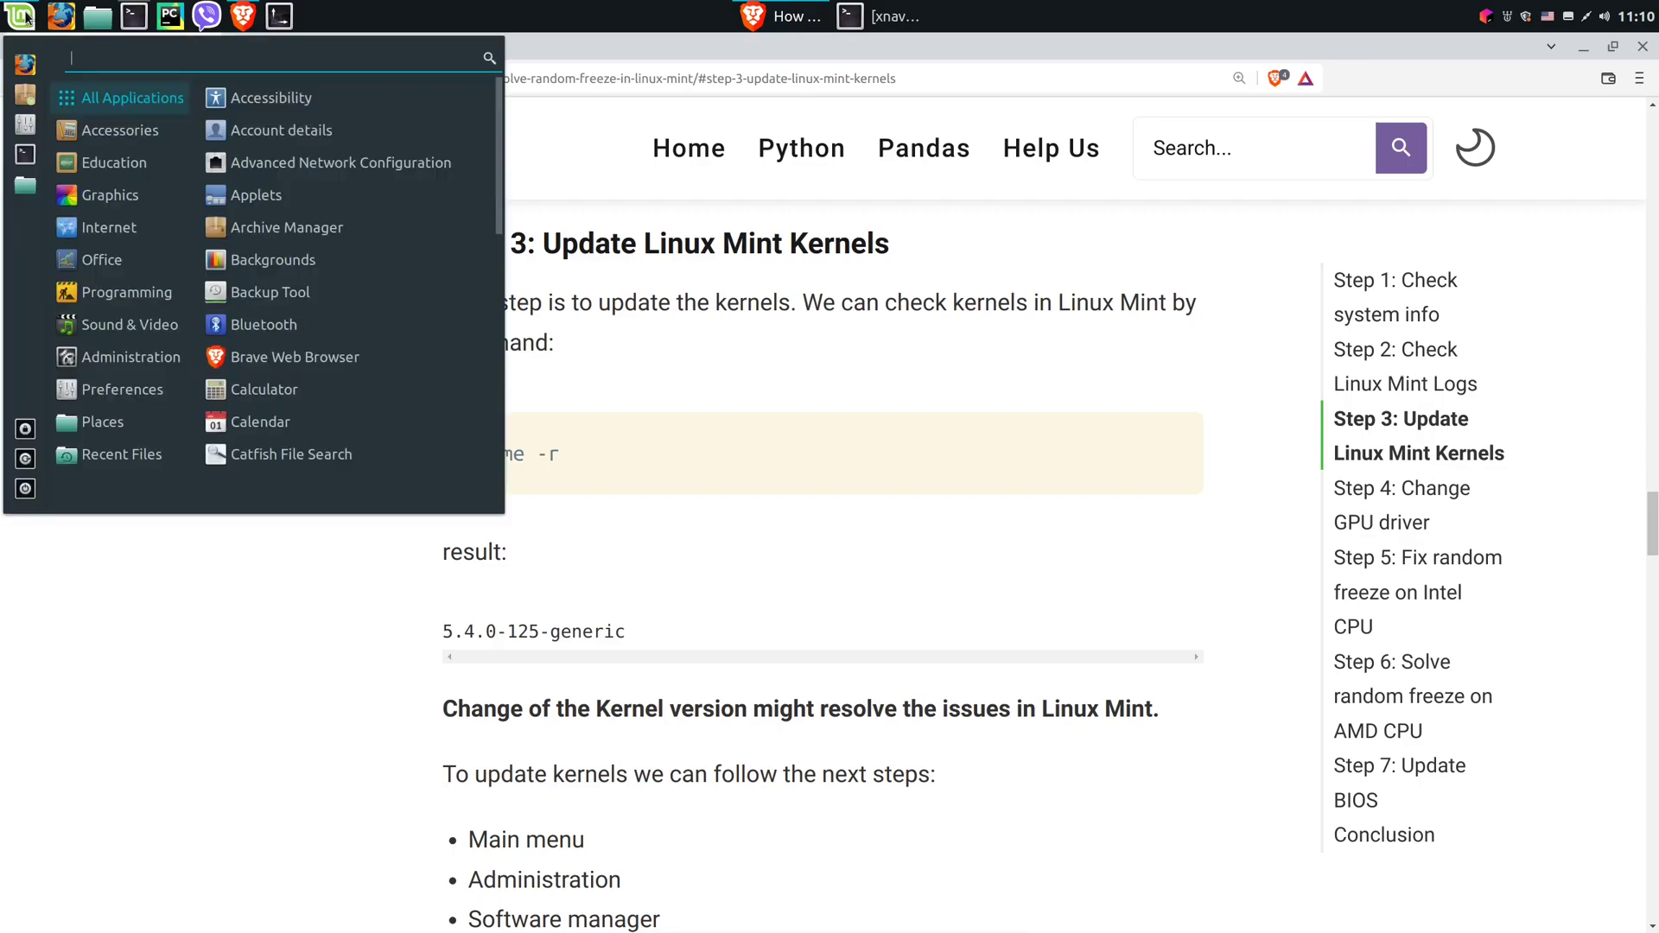
{"action": "scroll", "coordinate": [266, 395], "scroll_direction": "down", "scroll_amount": 3}
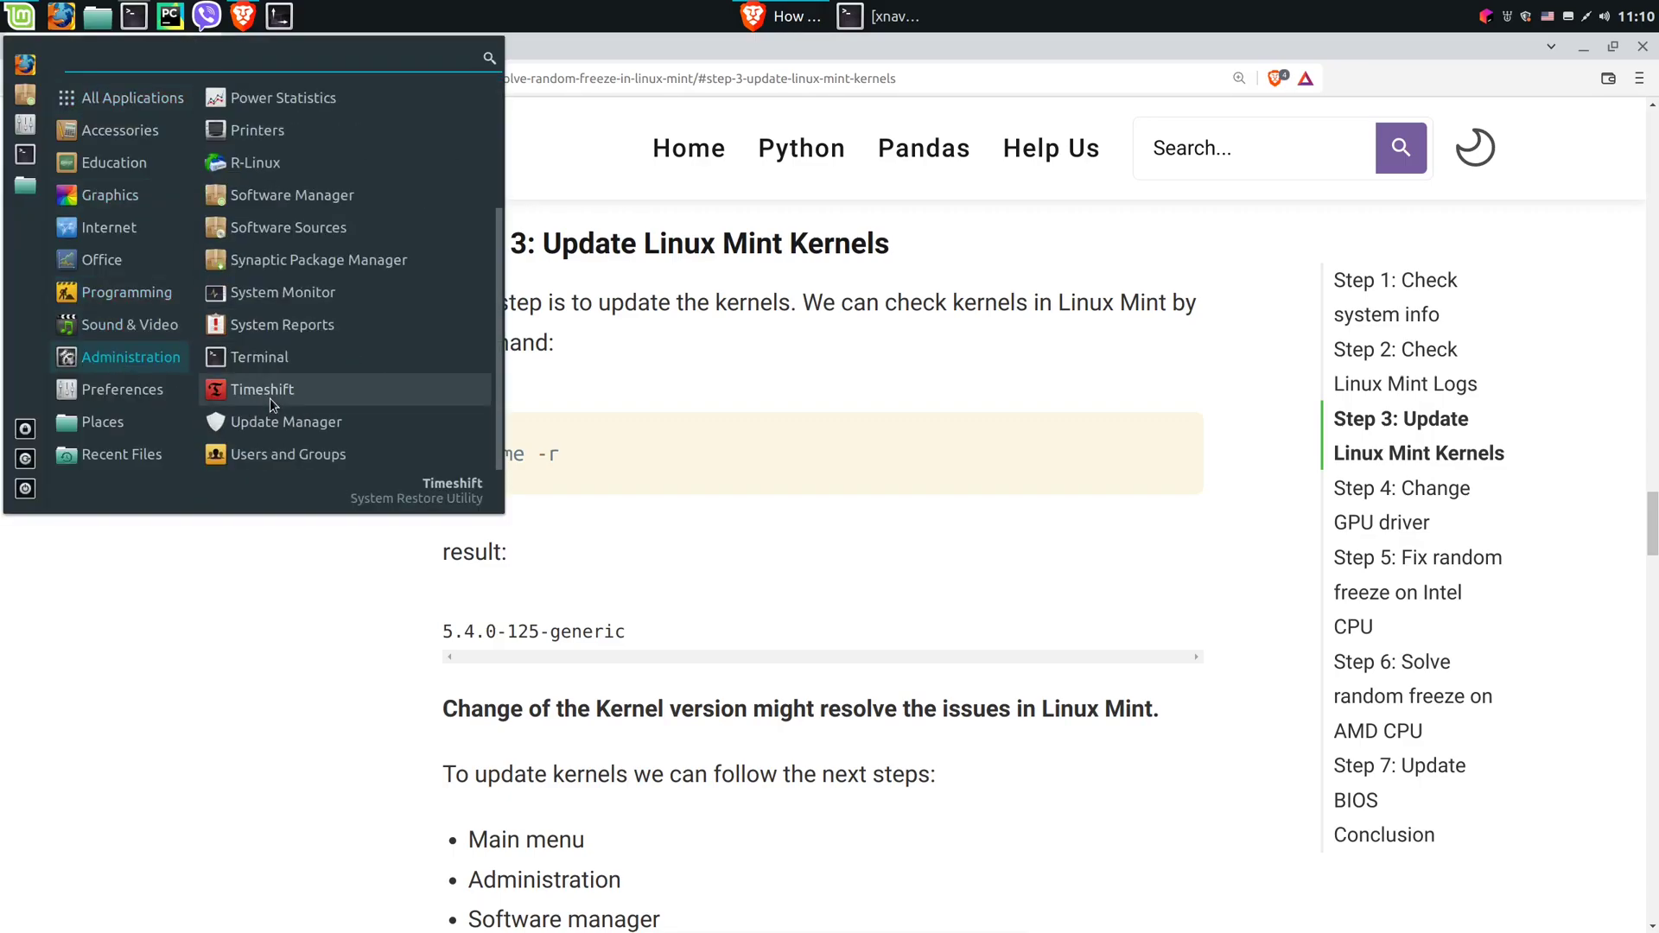
{"action": "left_click", "coordinate": [325, 425]}
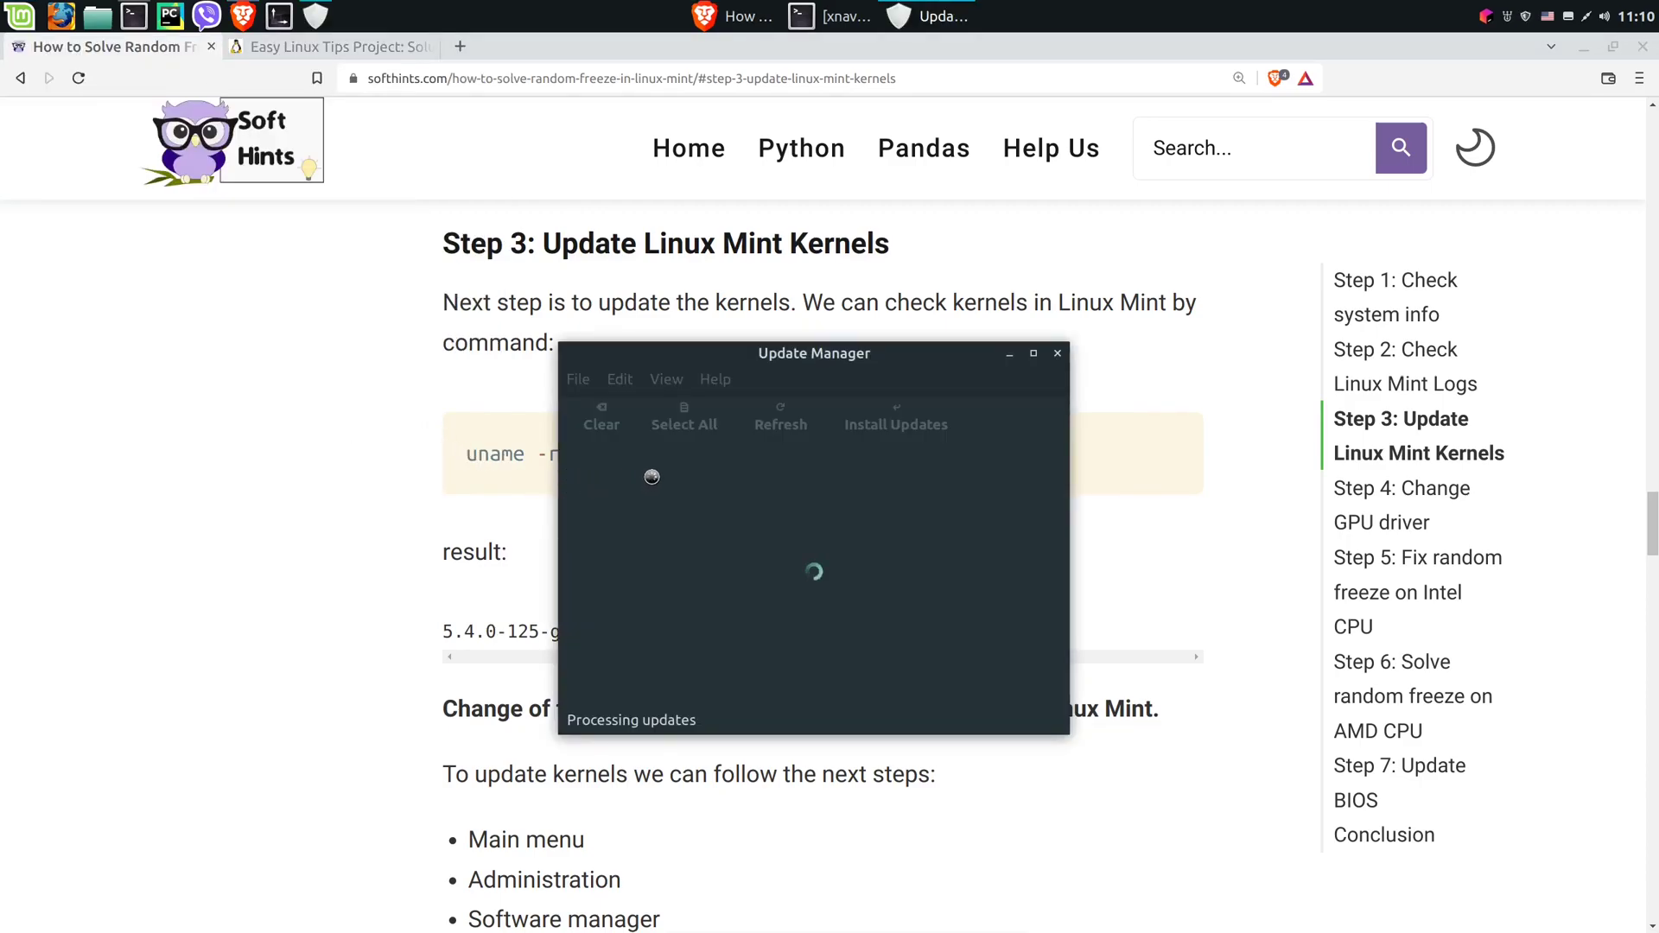
{"action": "left_click", "coordinate": [673, 382]}
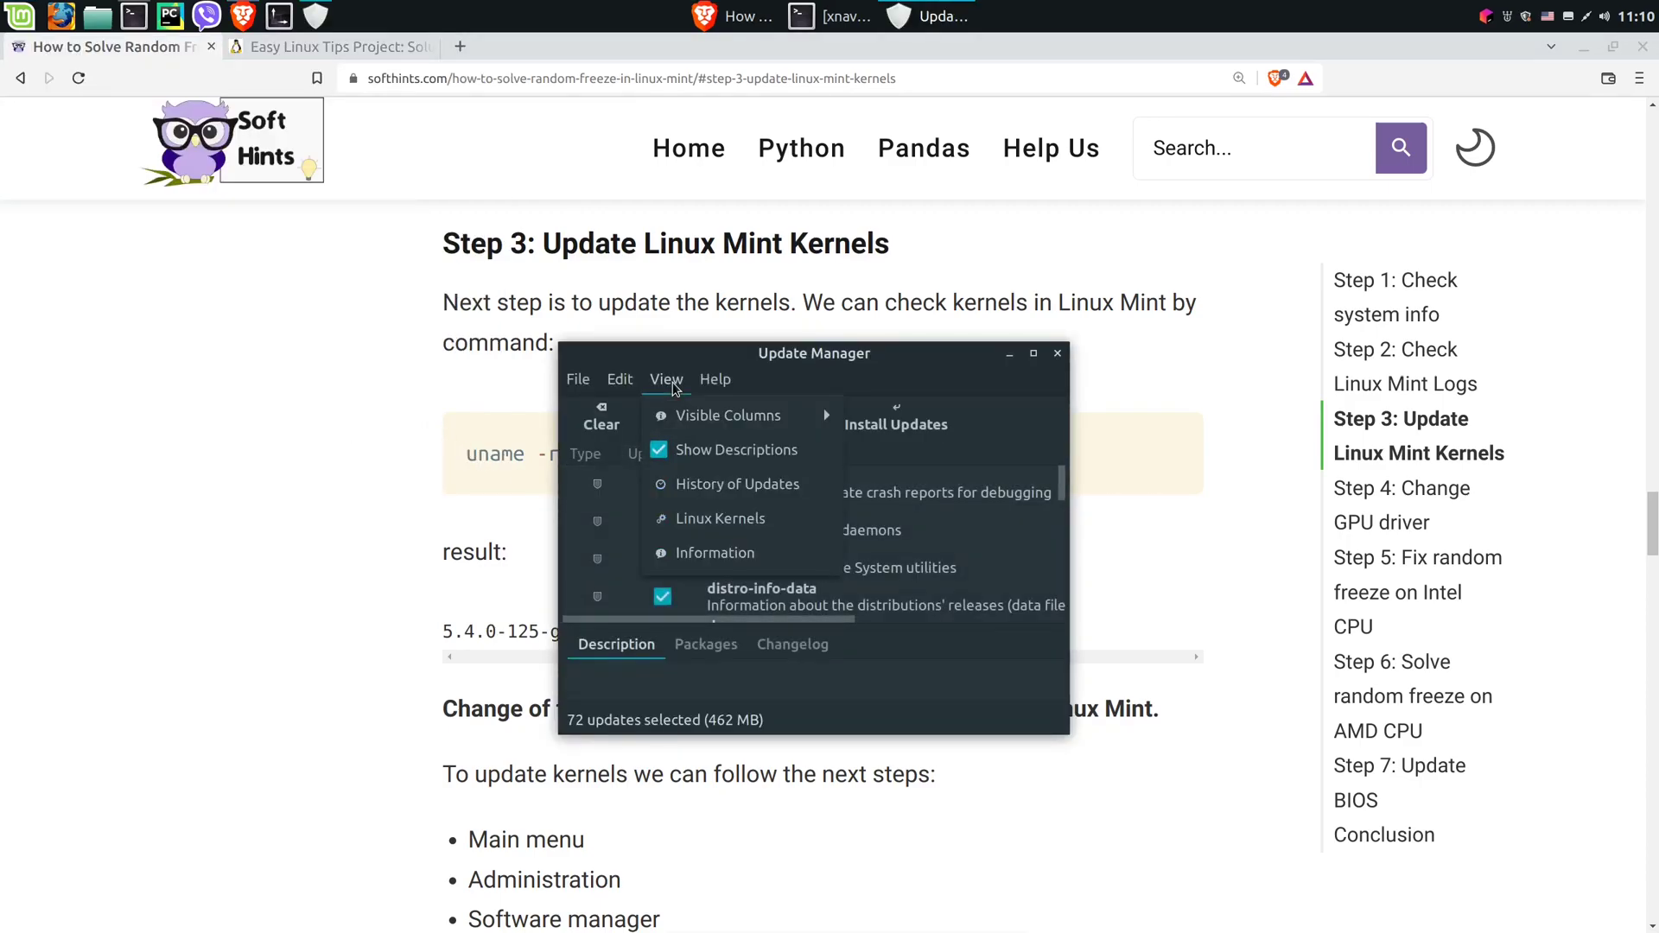
{"action": "left_click", "coordinate": [711, 519]}
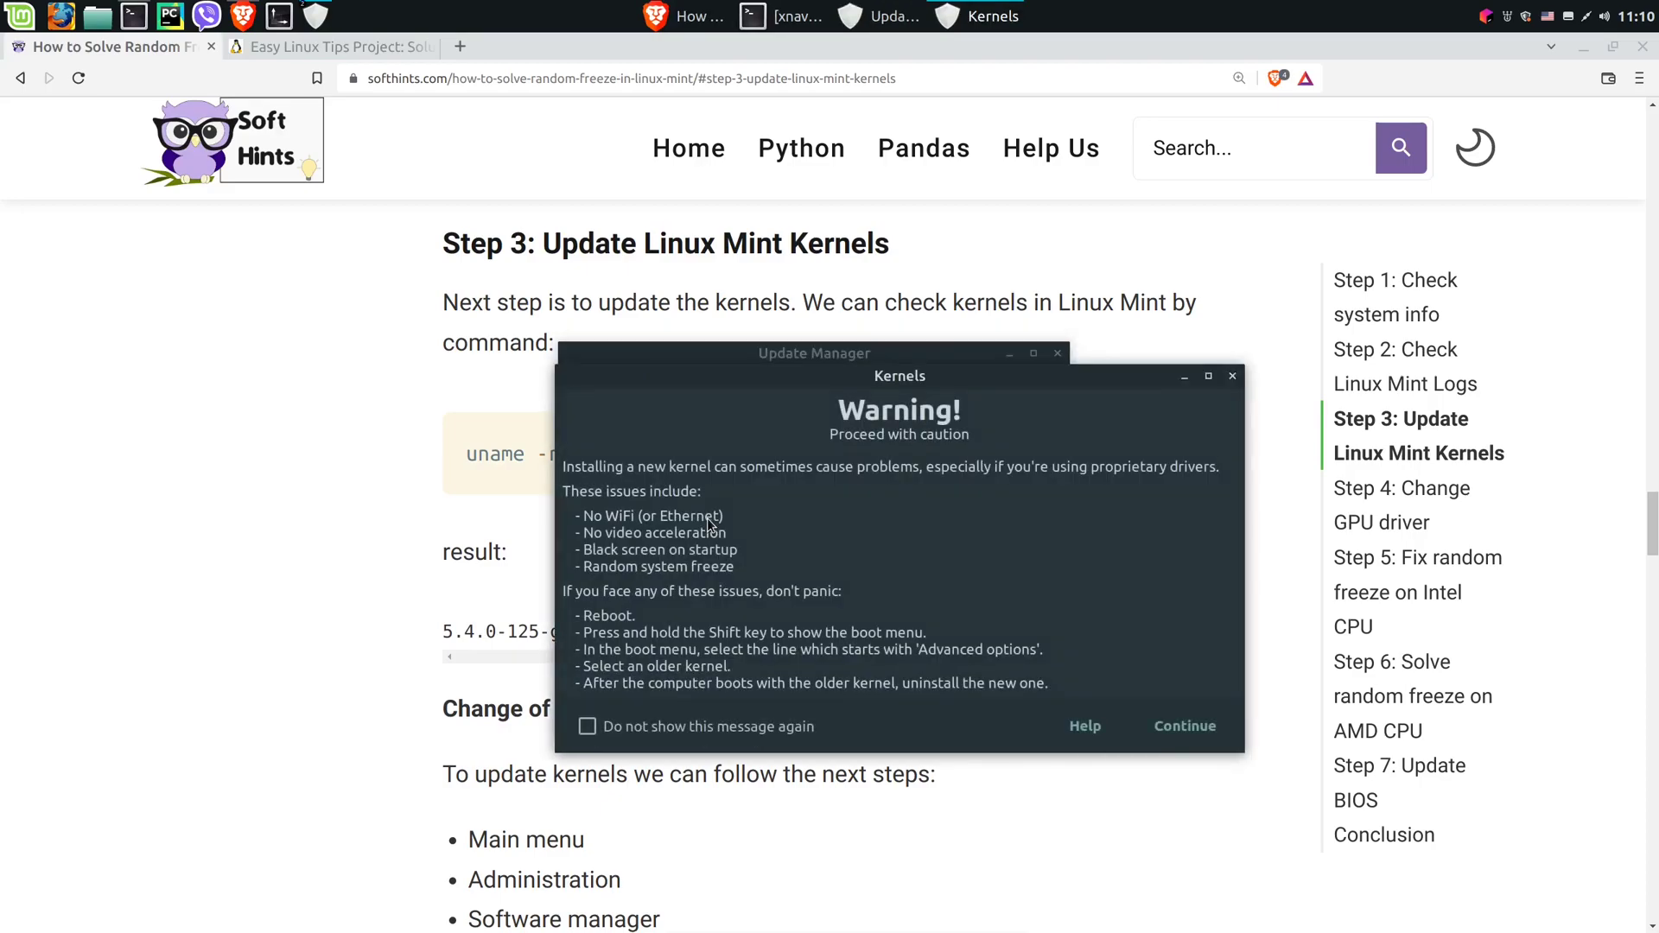
{"action": "left_click", "coordinate": [1180, 732]}
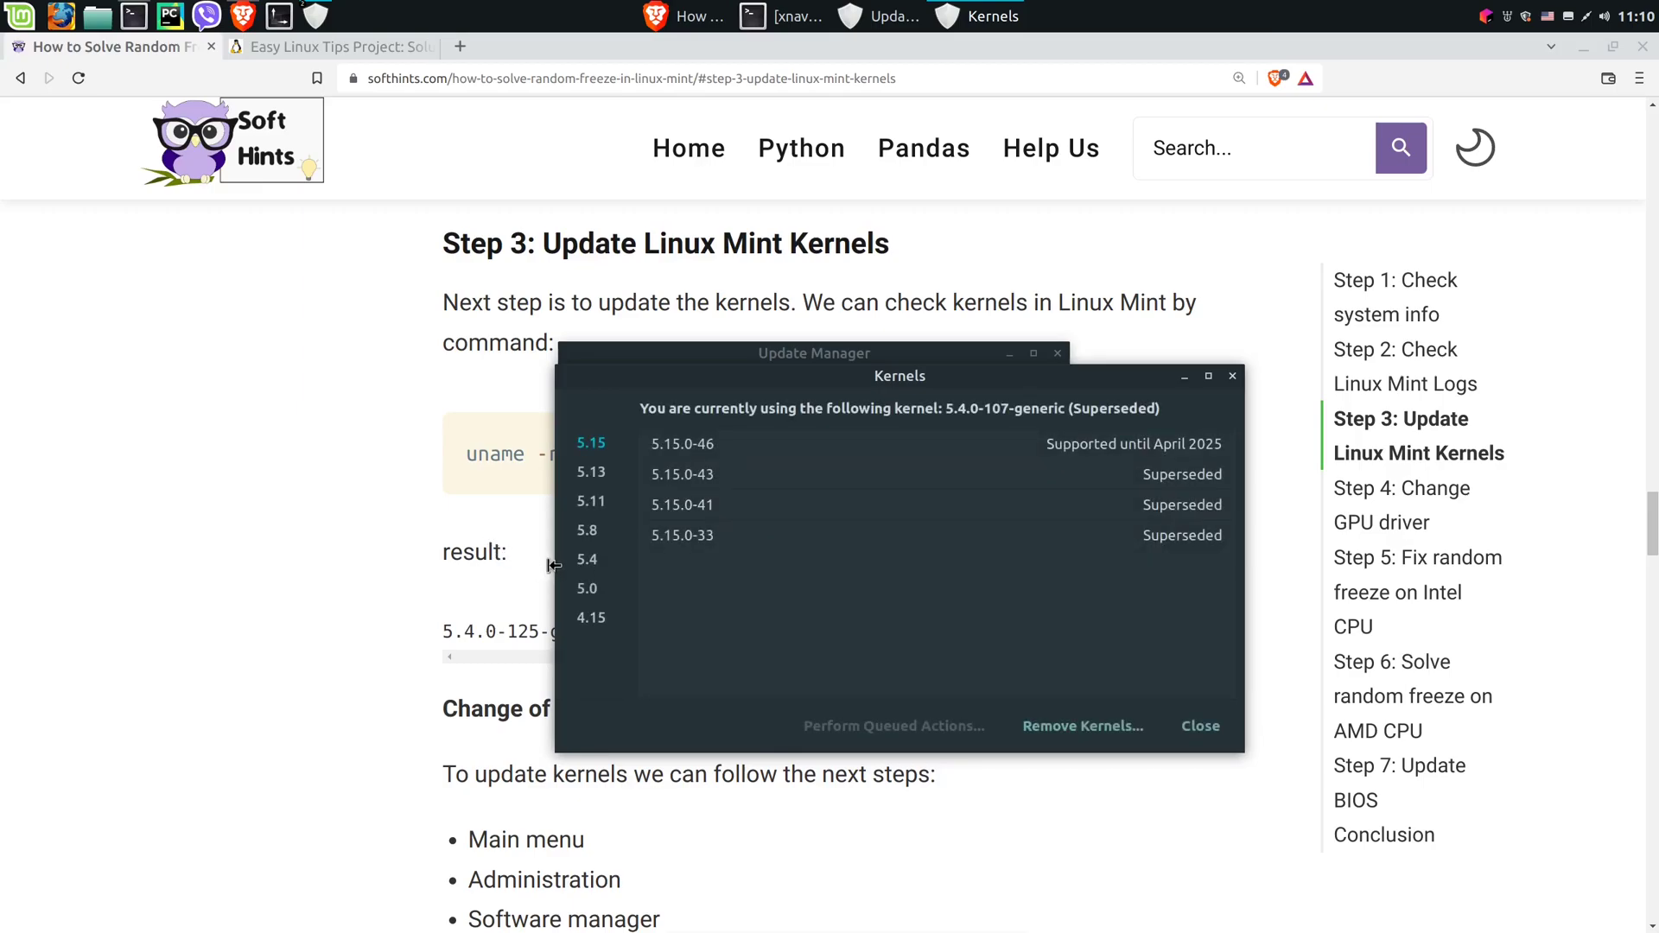
Browse the 5.0 and 5.4 kernel series and expand kernel 5.4.0-124
{"action": "left_click", "coordinate": [600, 590]}
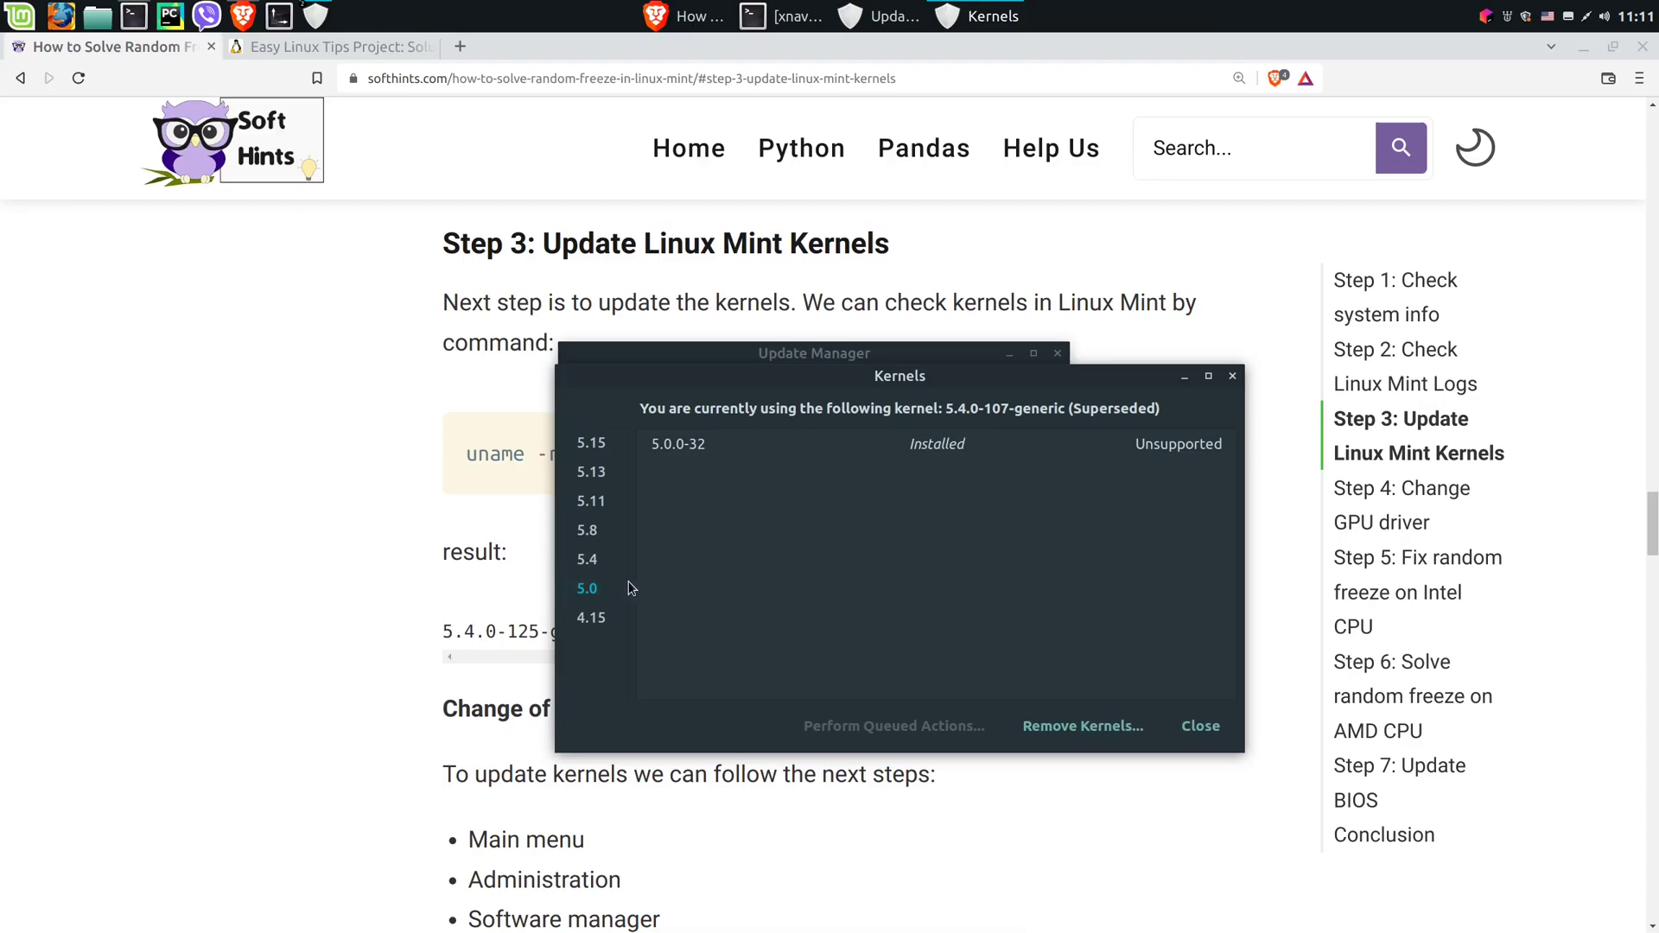
{"action": "left_click", "coordinate": [598, 557]}
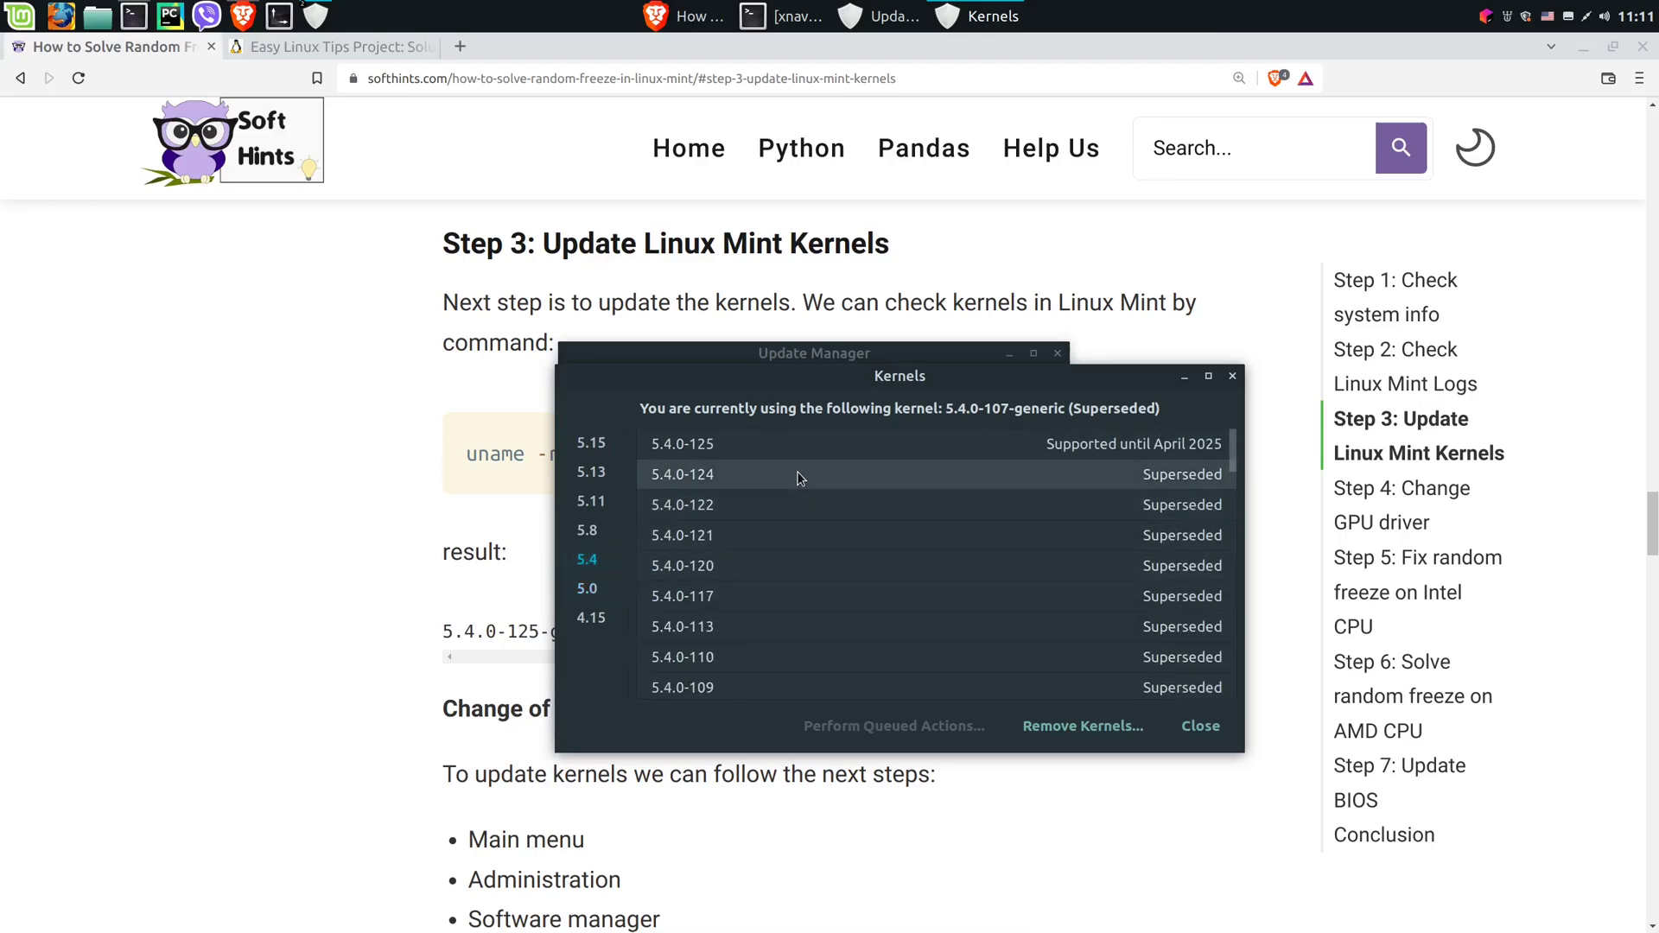
{"action": "left_click", "coordinate": [836, 476]}
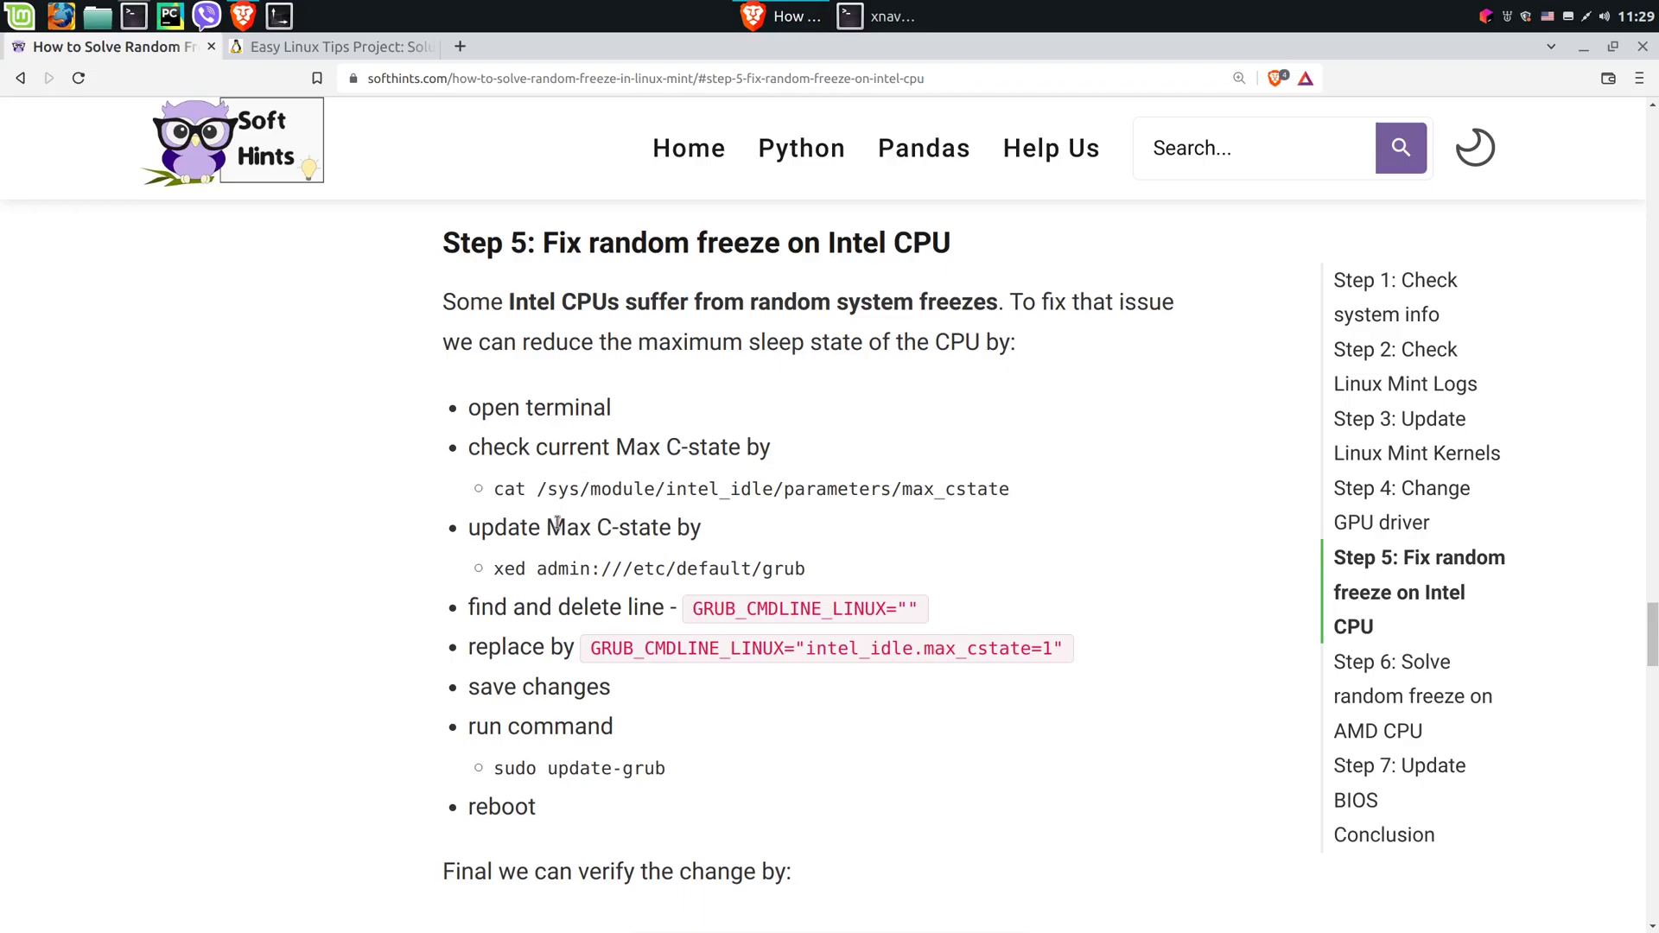
Run the max C-state check in the terminal (showing 9), then select the xed grub command
{"action": "left_click_drag", "start_coordinate": [496, 489], "coordinate": [1015, 514]}
{"action": "key", "text": "ctrl+c"}
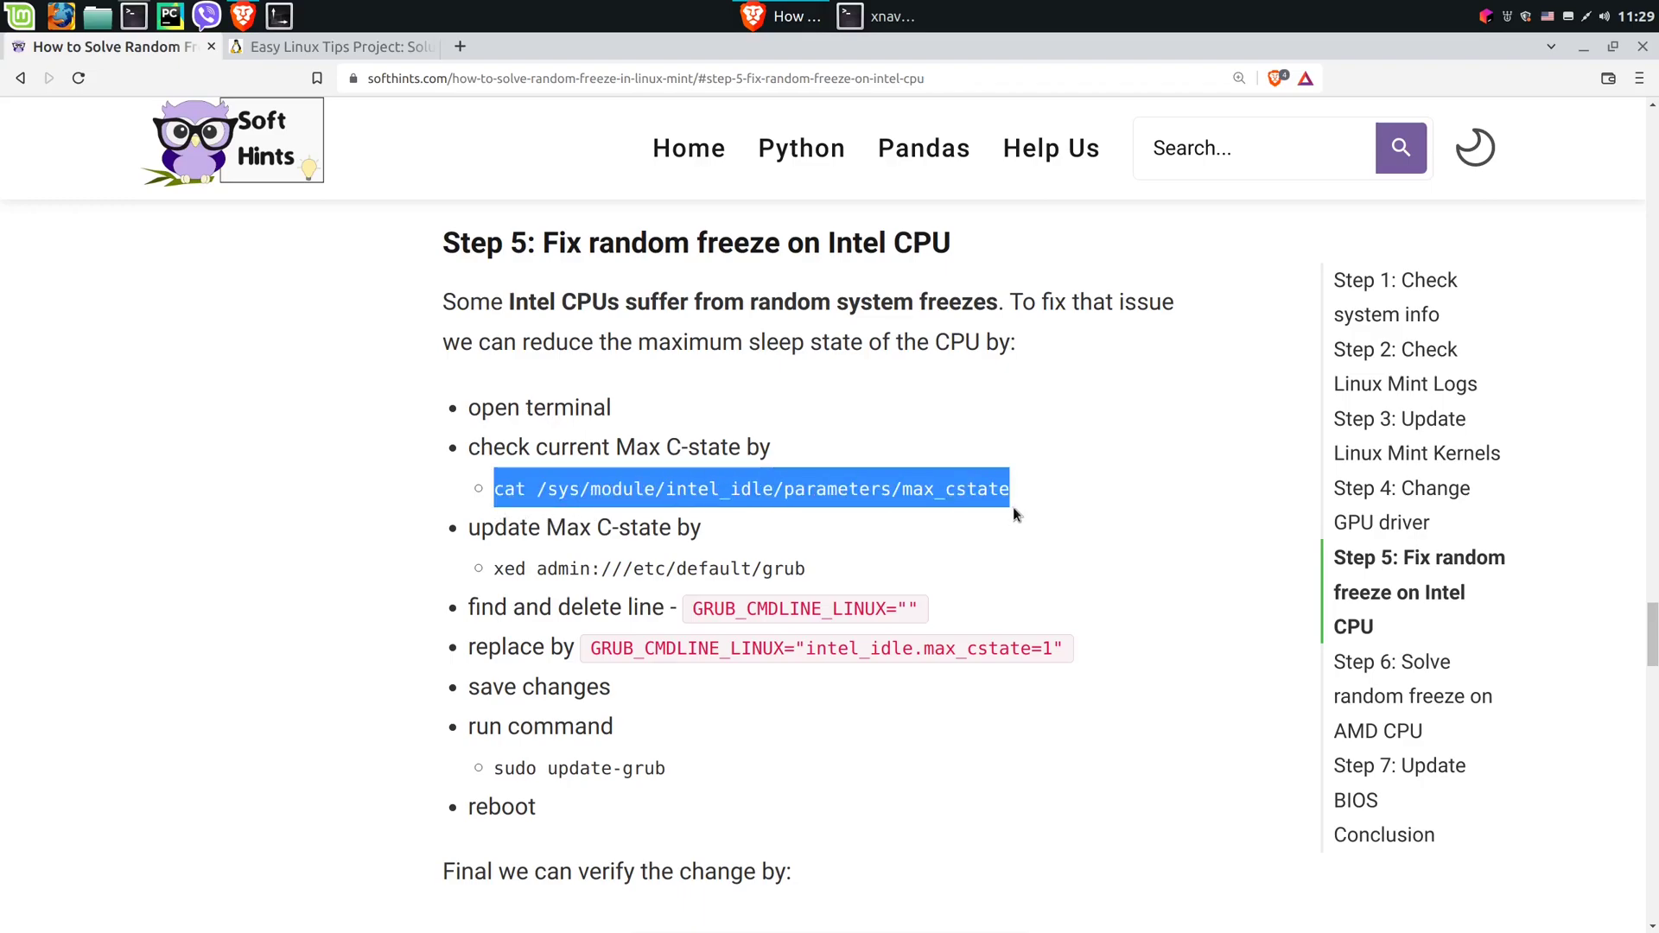
{"action": "left_click", "coordinate": [882, 15]}
{"action": "key", "text": "ctrl+shift+v"}
{"action": "key", "text": "Return"}
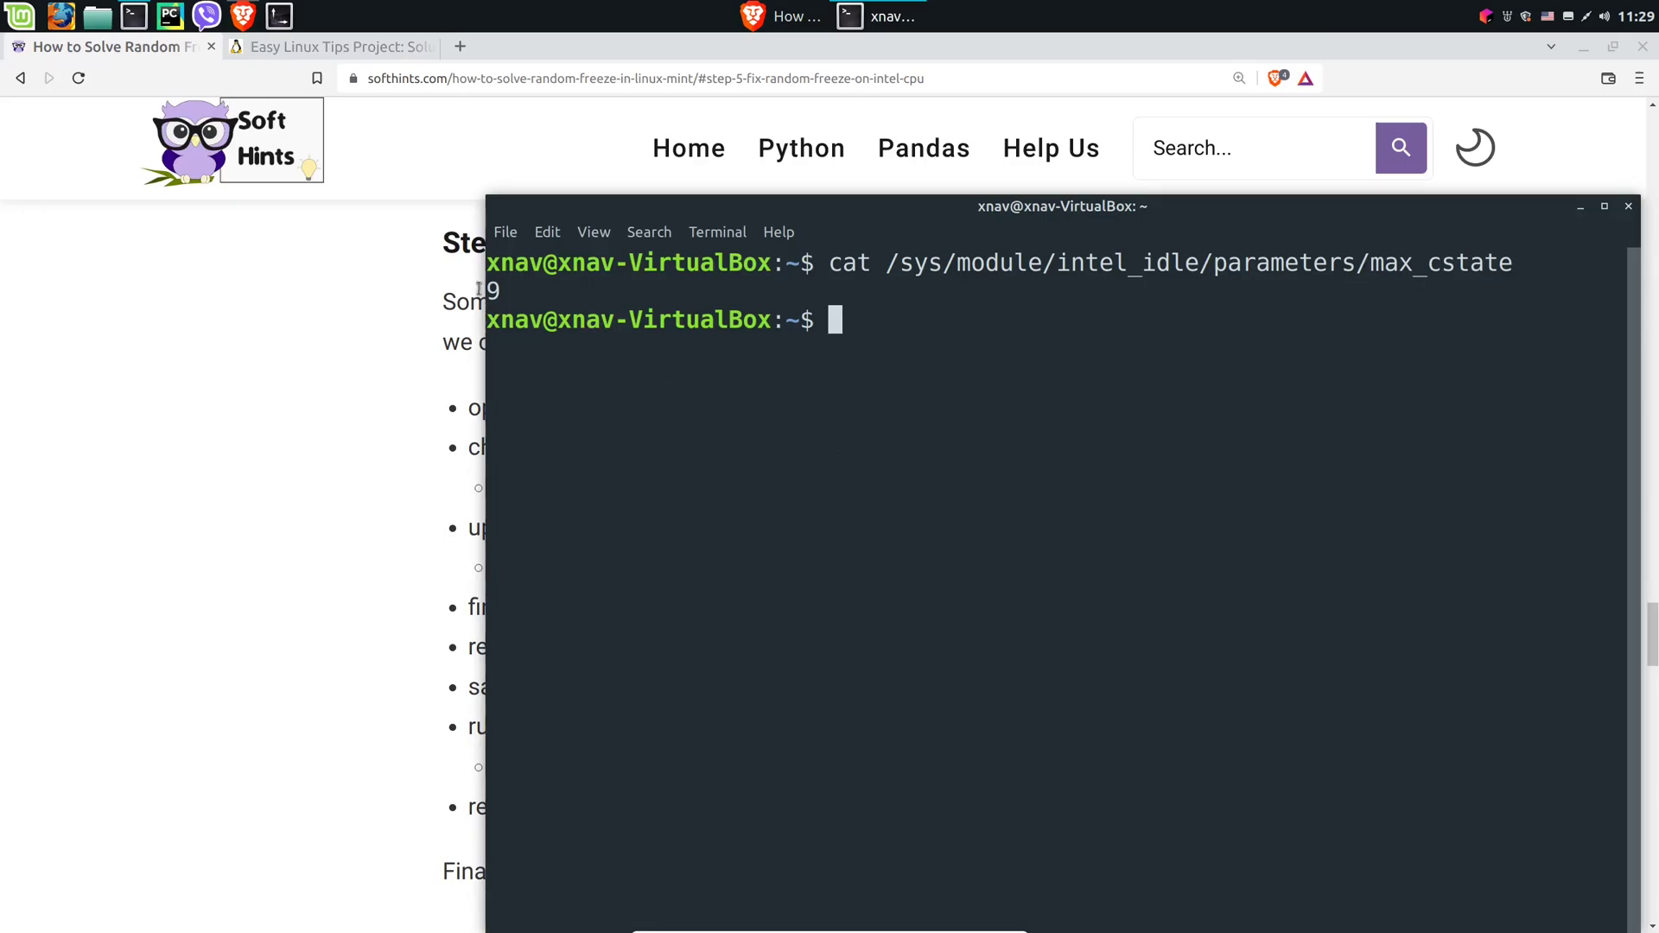
{"action": "left_click", "coordinate": [426, 527]}
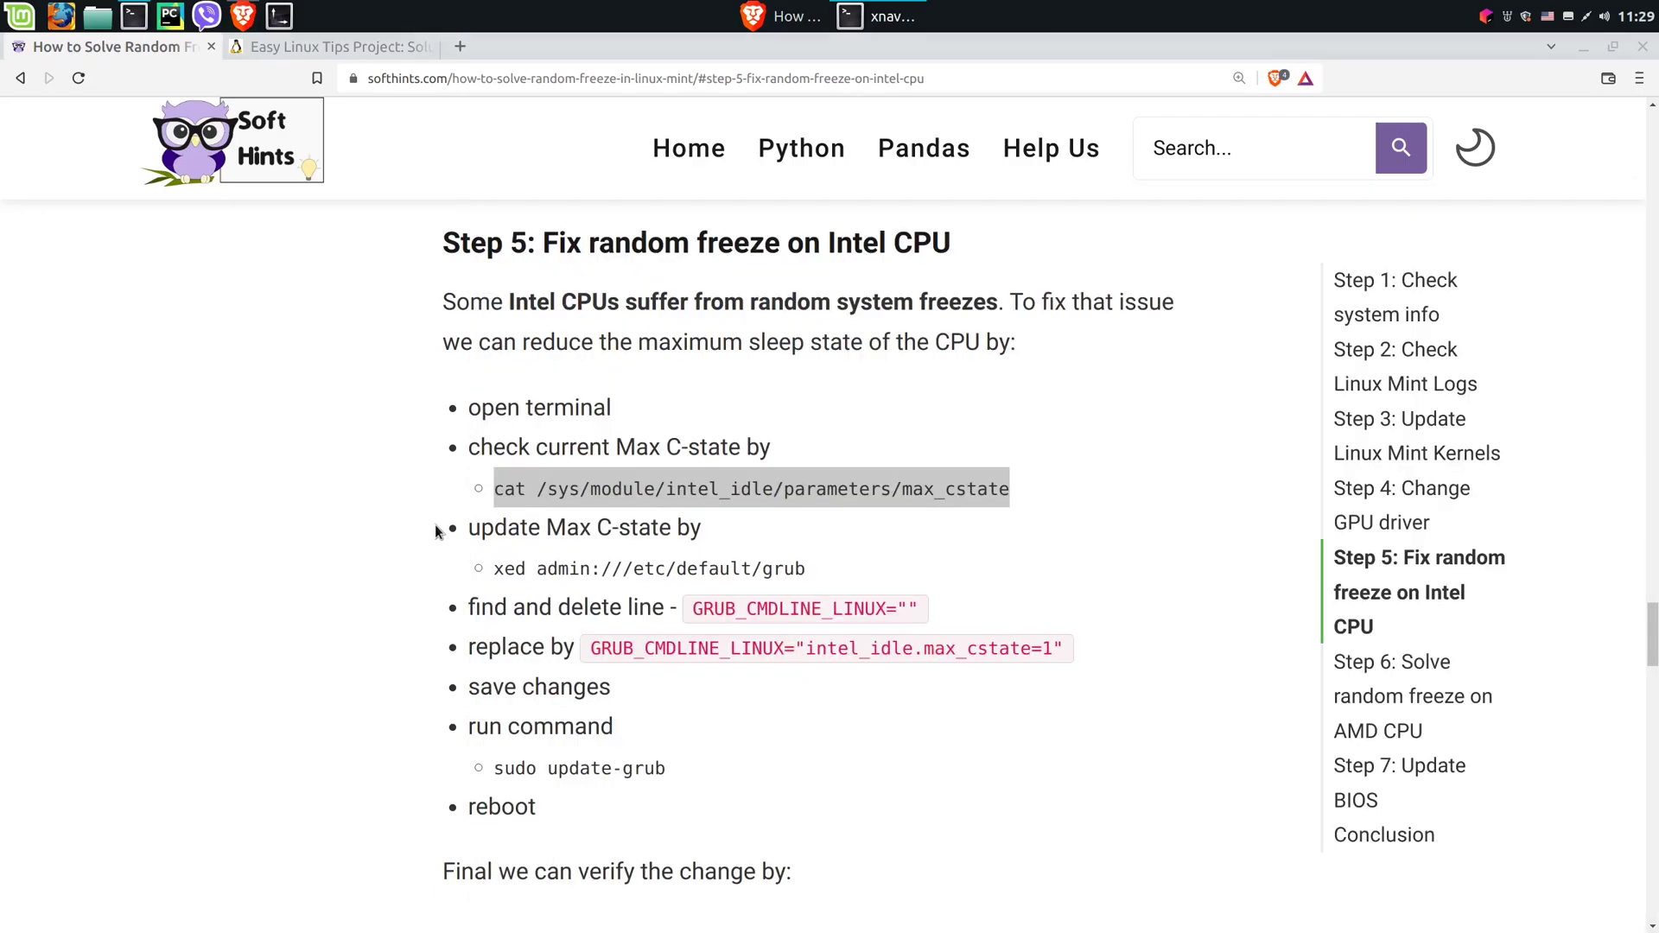
{"action": "left_click_drag", "start_coordinate": [496, 569], "coordinate": [824, 571]}
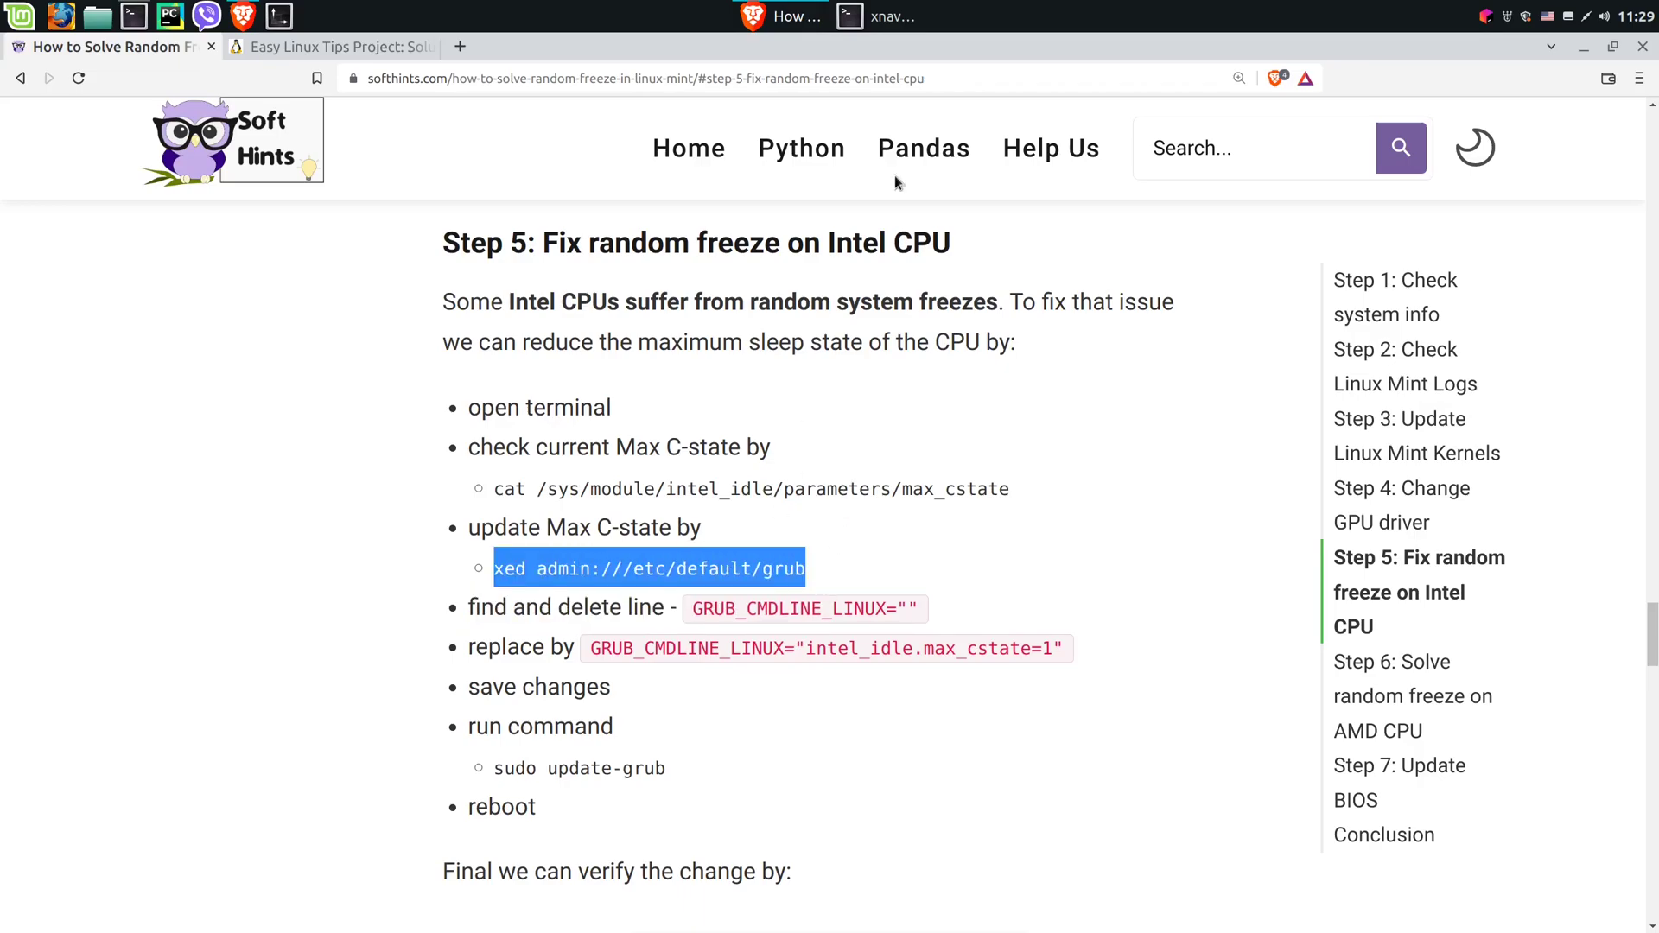
Open /etc/default/grub in xed with admin rights by running the pasted xed command
{"action": "left_click", "coordinate": [903, 16]}
{"action": "middle_click", "coordinate": [921, 510]}
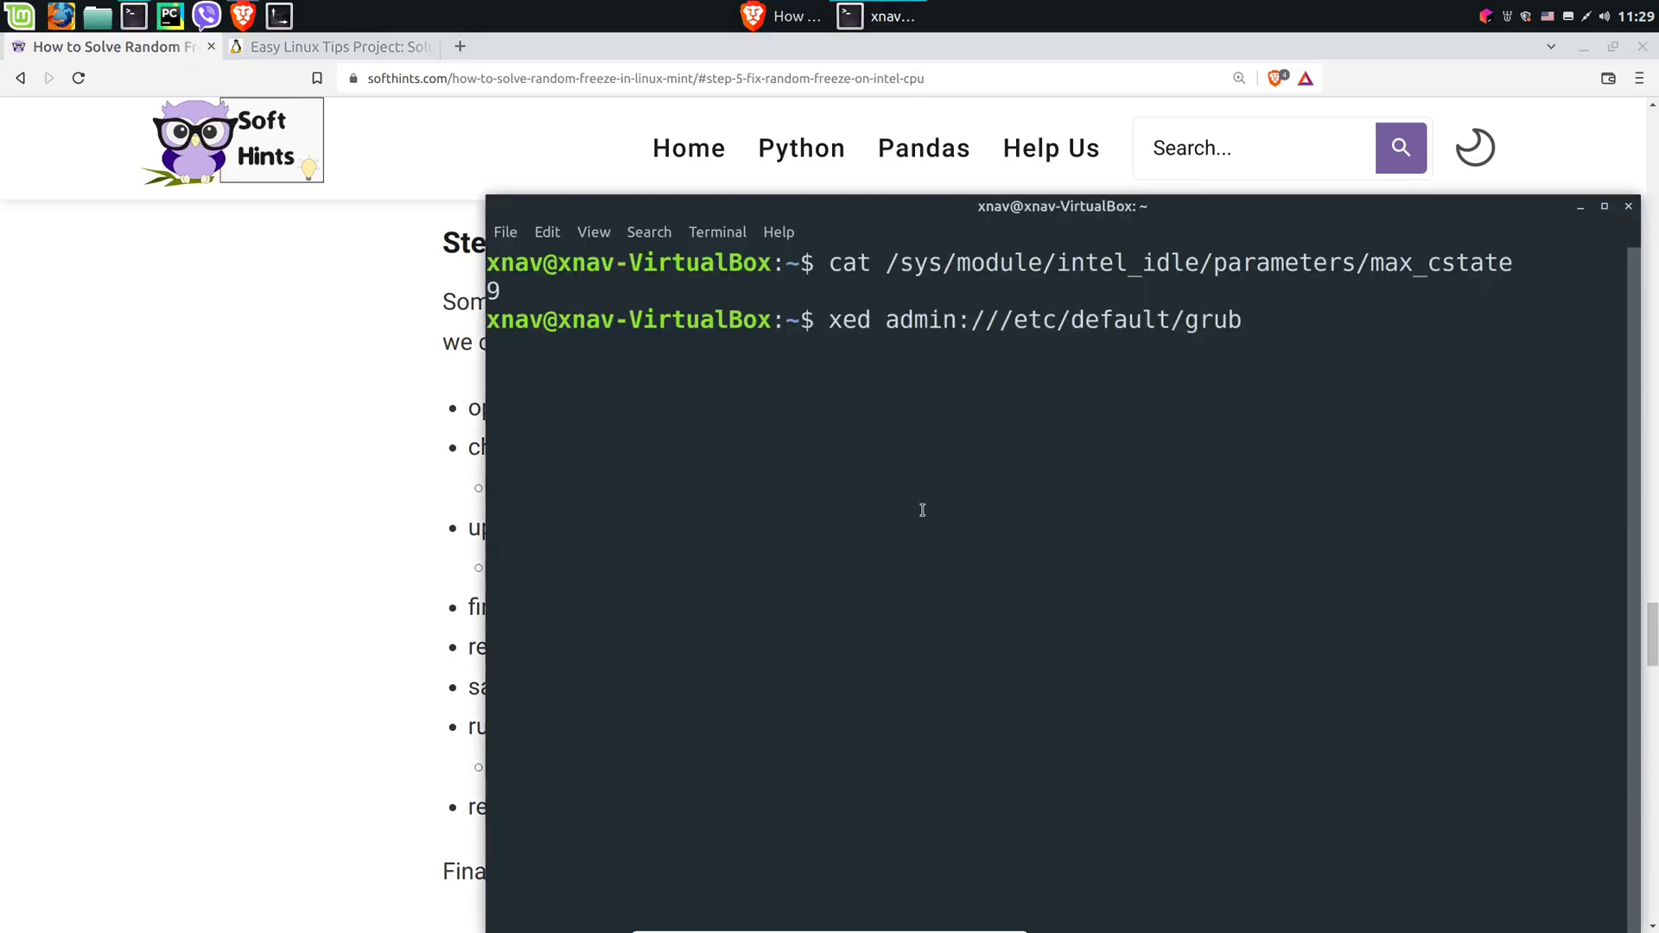
{"action": "key", "text": "Return"}
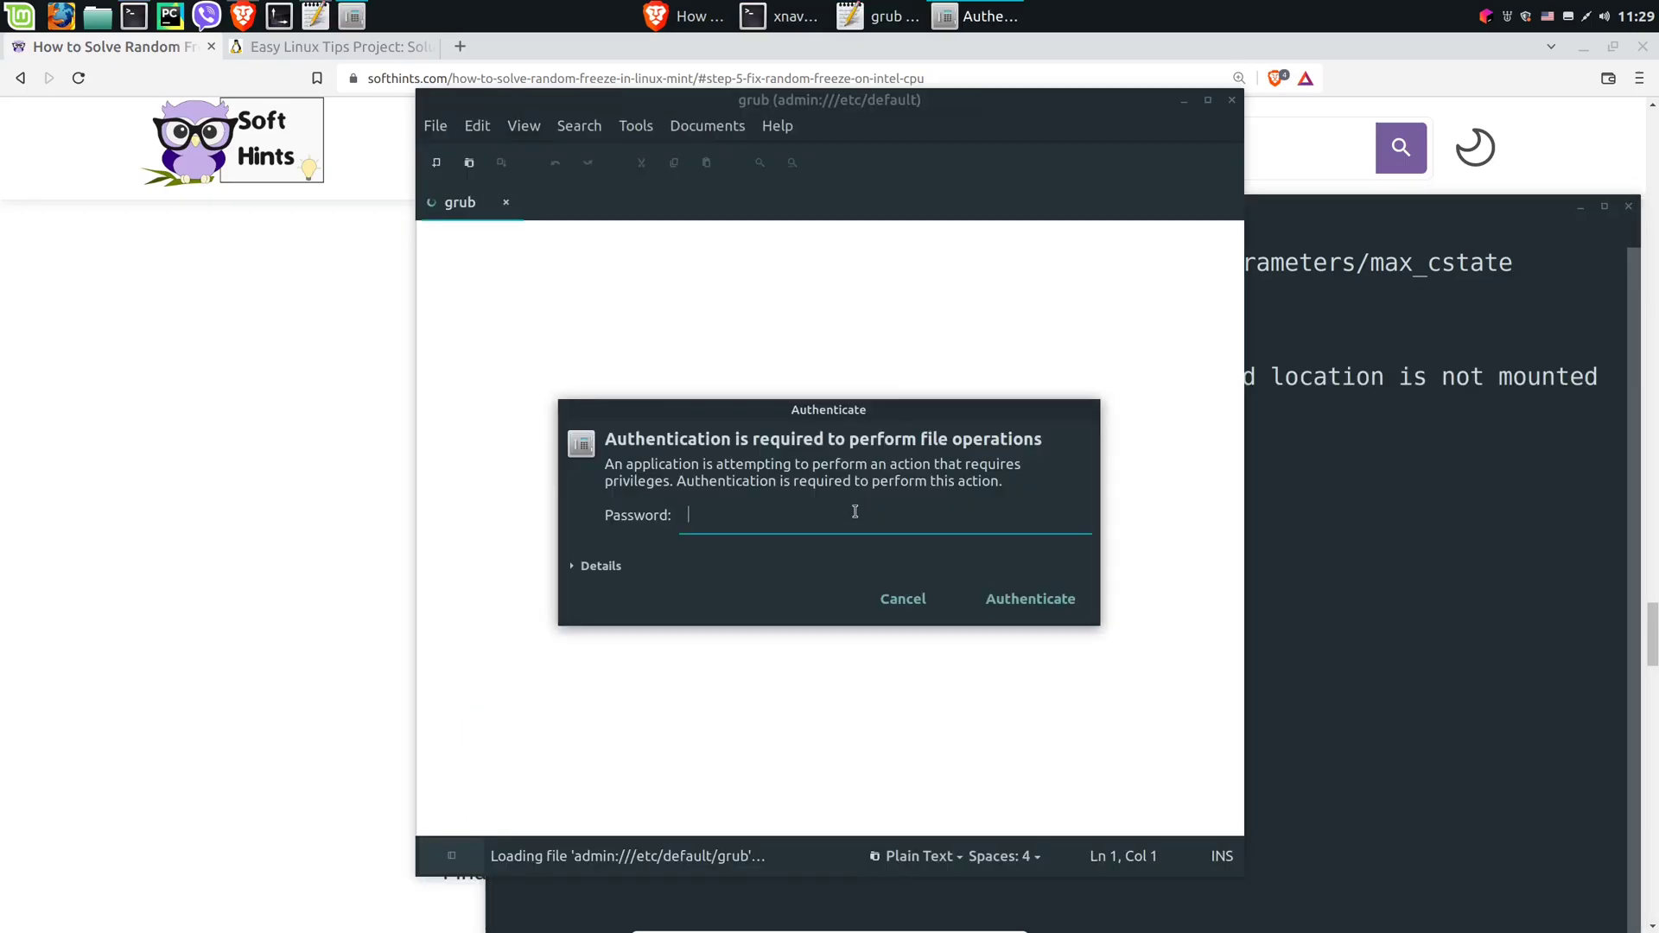
{"action": "type", "text": "•••••"}
{"action": "key", "text": "Return"}
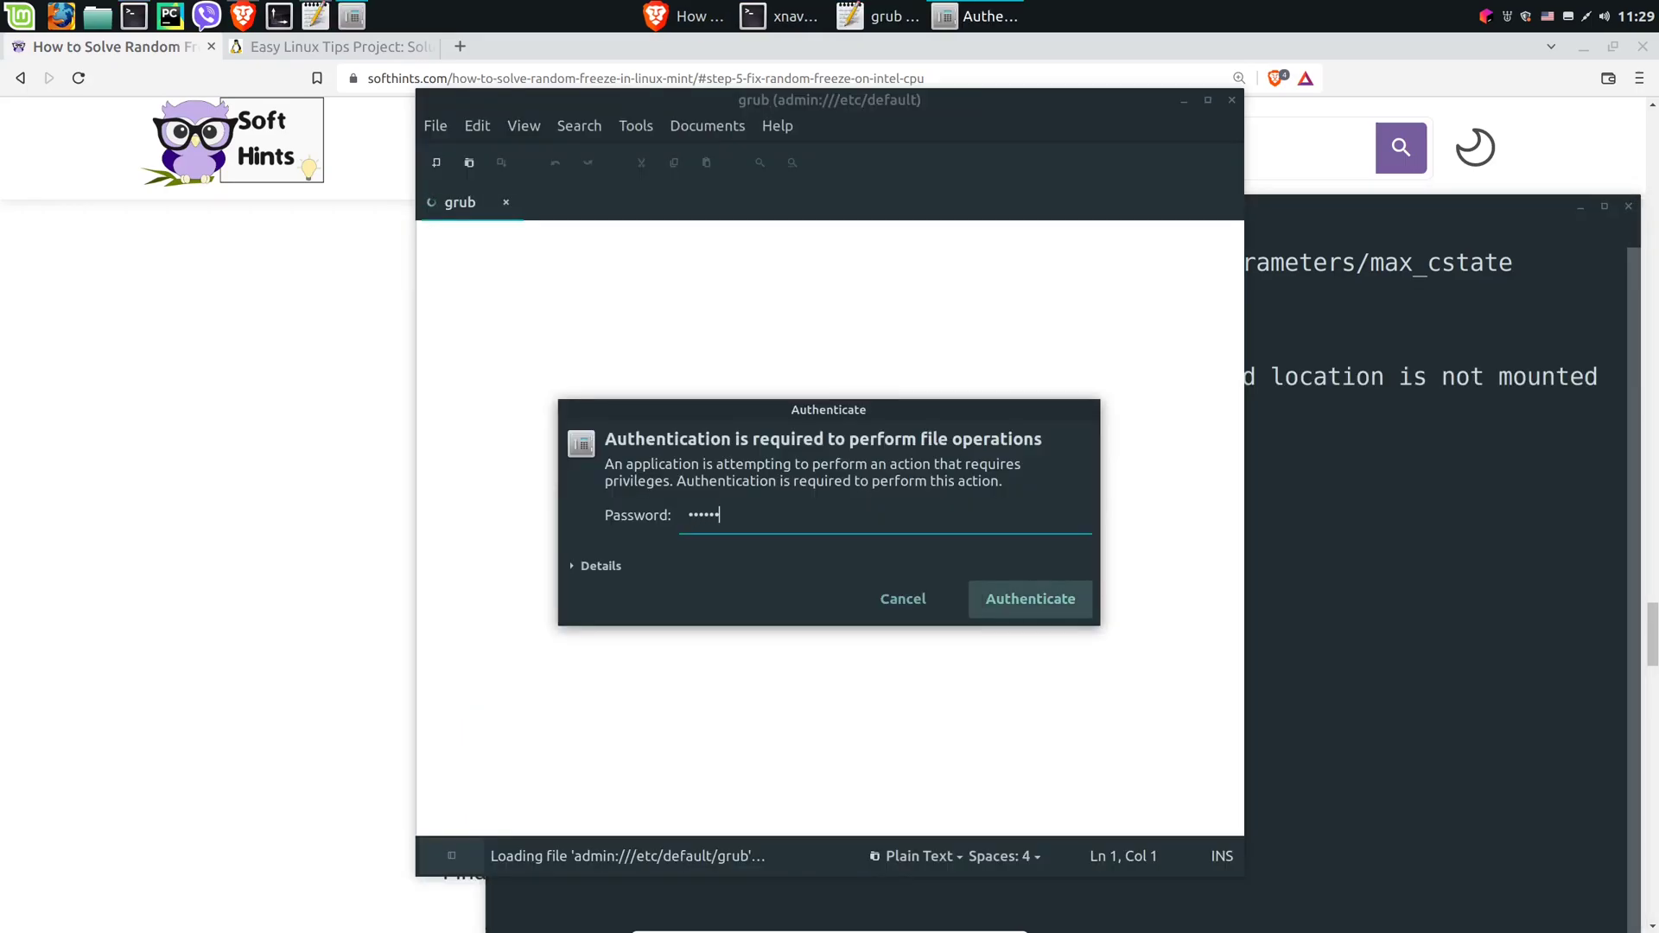
Search grub for the article's empty GRUB_CMDLINE_LINUX="" line
{"action": "left_click", "coordinate": [339, 546]}
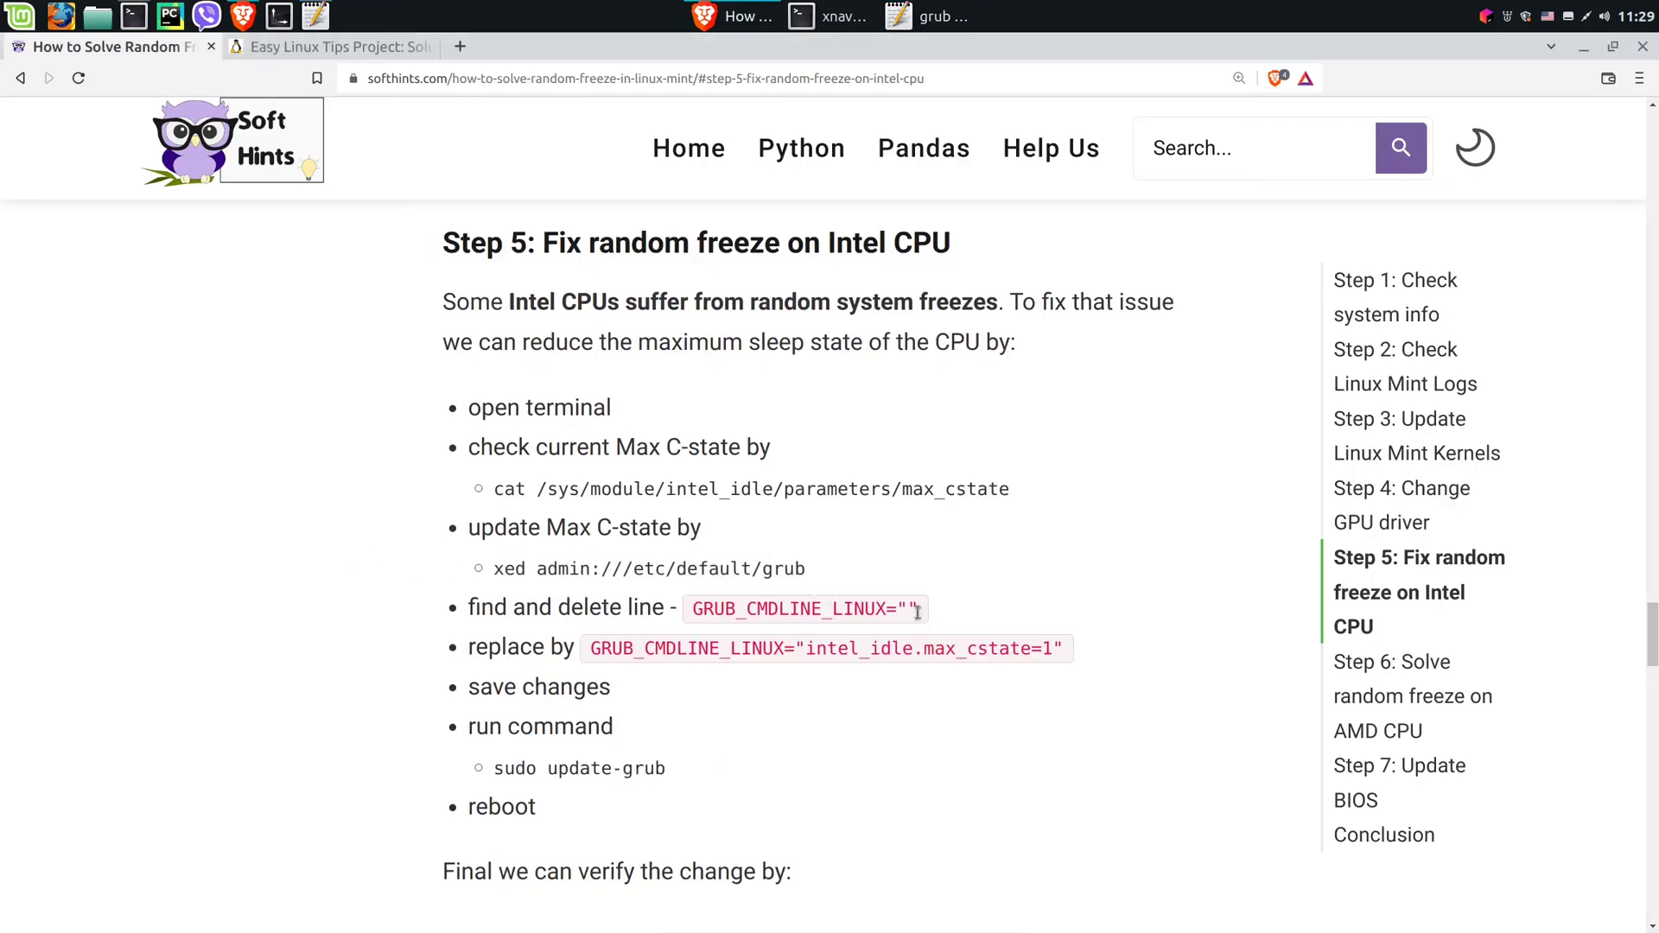
{"action": "left_click_drag", "start_coordinate": [923, 607], "coordinate": [717, 608]}
{"action": "key", "text": "ctrl+c"}
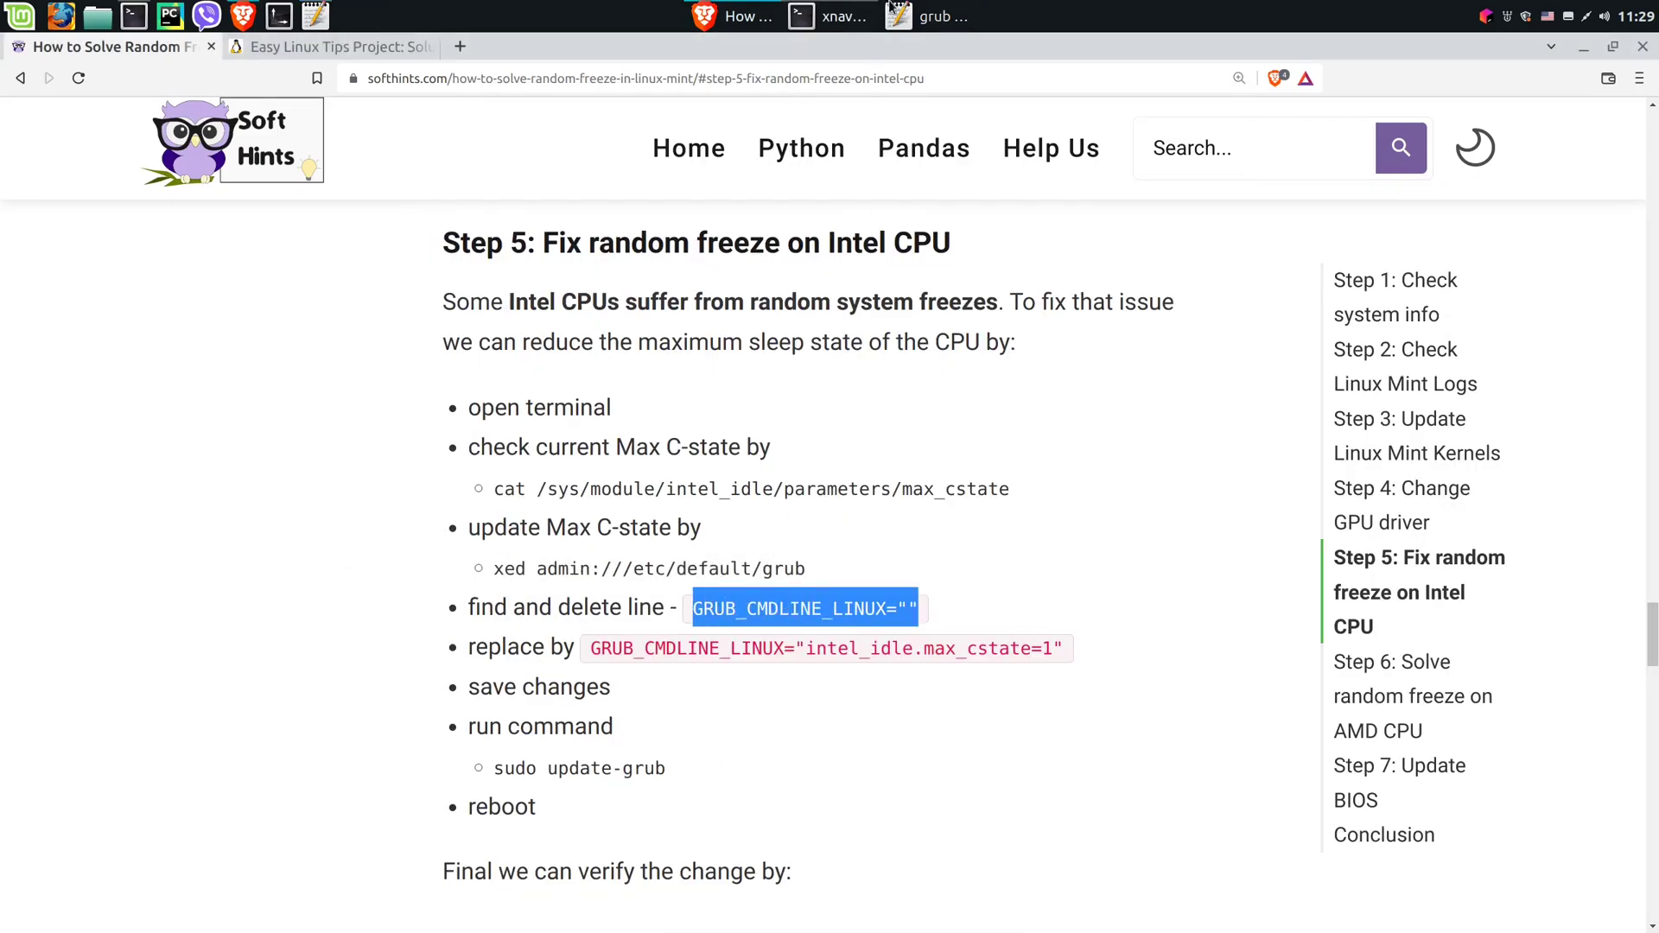
{"action": "left_click", "coordinate": [926, 15]}
{"action": "key", "text": "ctrl+f"}
{"action": "key", "text": "ctrl+v"}
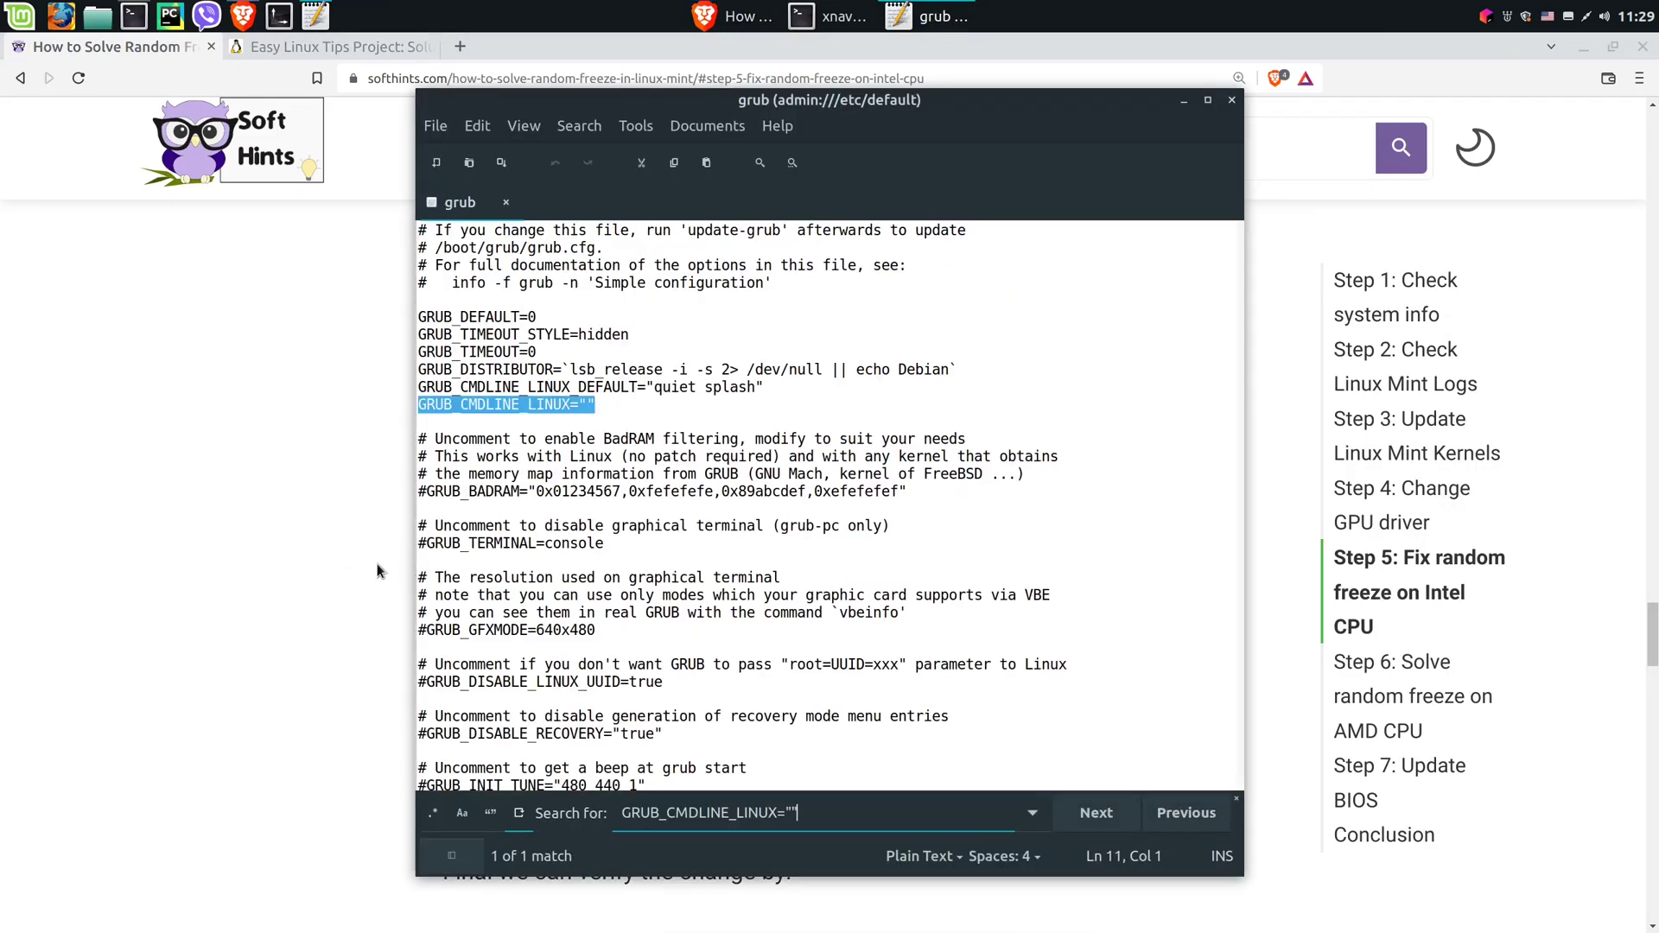
Replace the empty GRUB_CMDLINE_LINUX line with the intel_idle.max_cstate=1 version
{"action": "left_click", "coordinate": [382, 572]}
{"action": "mouse_move", "coordinate": [1071, 653]}
{"action": "left_mouse_down"}
{"action": "mouse_move", "coordinate": [570, 646]}
{"action": "mouse_move", "coordinate": [591, 650]}
{"action": "left_mouse_up"}
{"action": "left_click", "coordinate": [909, 21]}
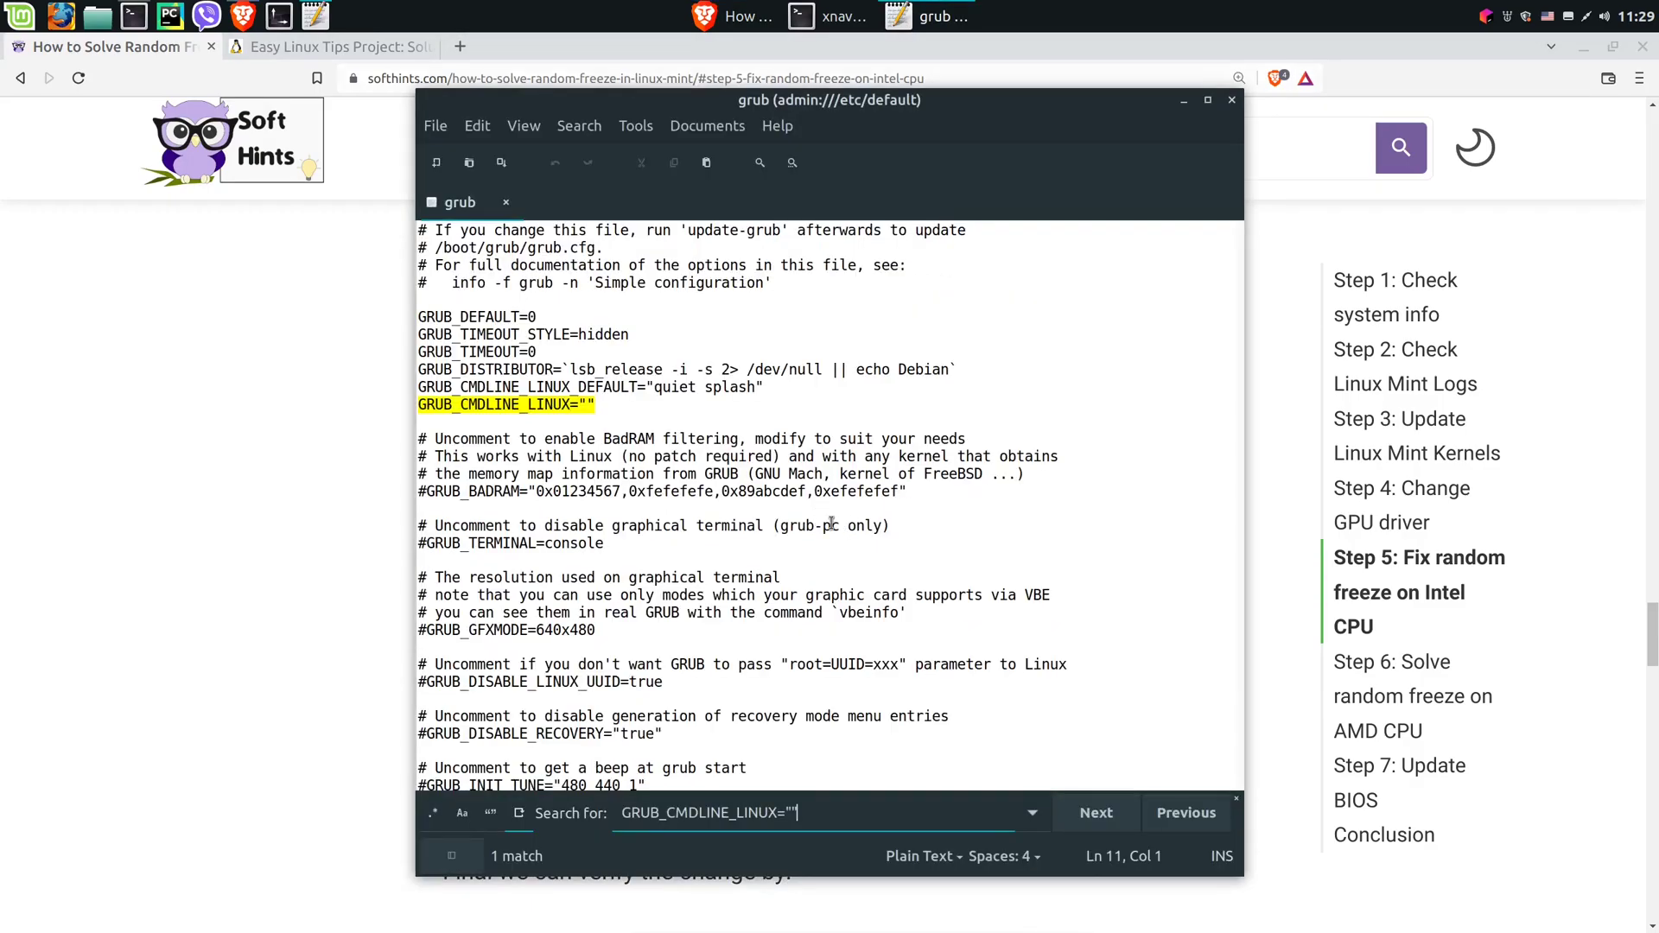
{"action": "left_click_drag", "start_coordinate": [636, 420], "coordinate": [417, 405]}
{"action": "key", "text": "ctrl+v"}
{"action": "key", "text": "Return"}
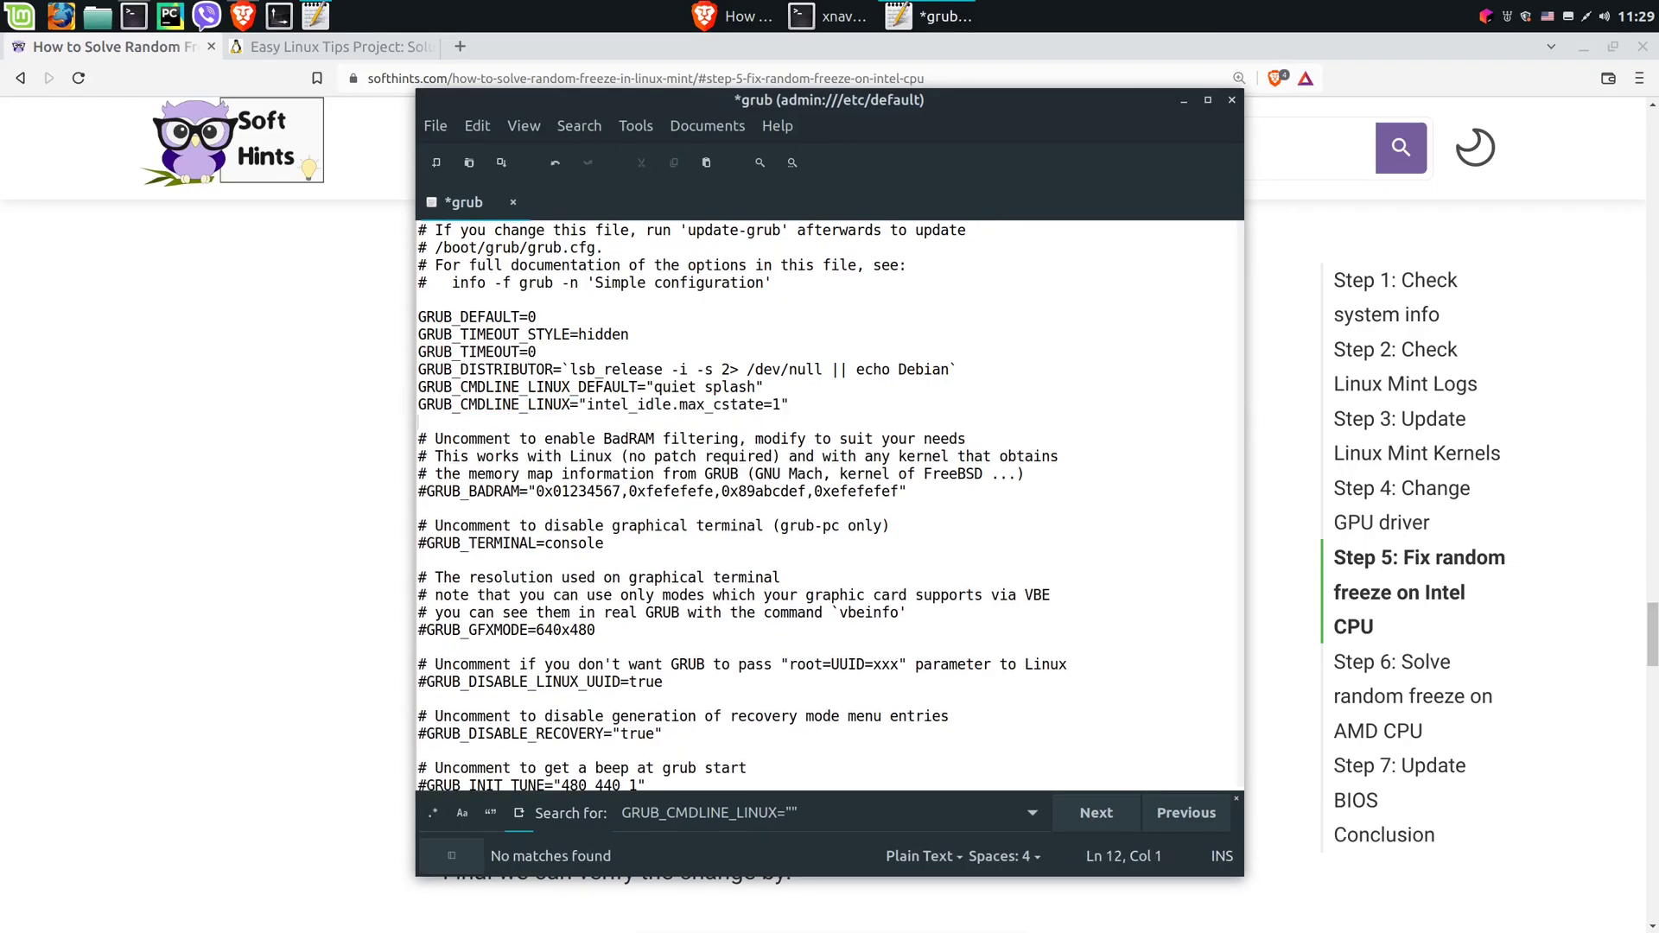
{"action": "left_click", "coordinate": [346, 561]}
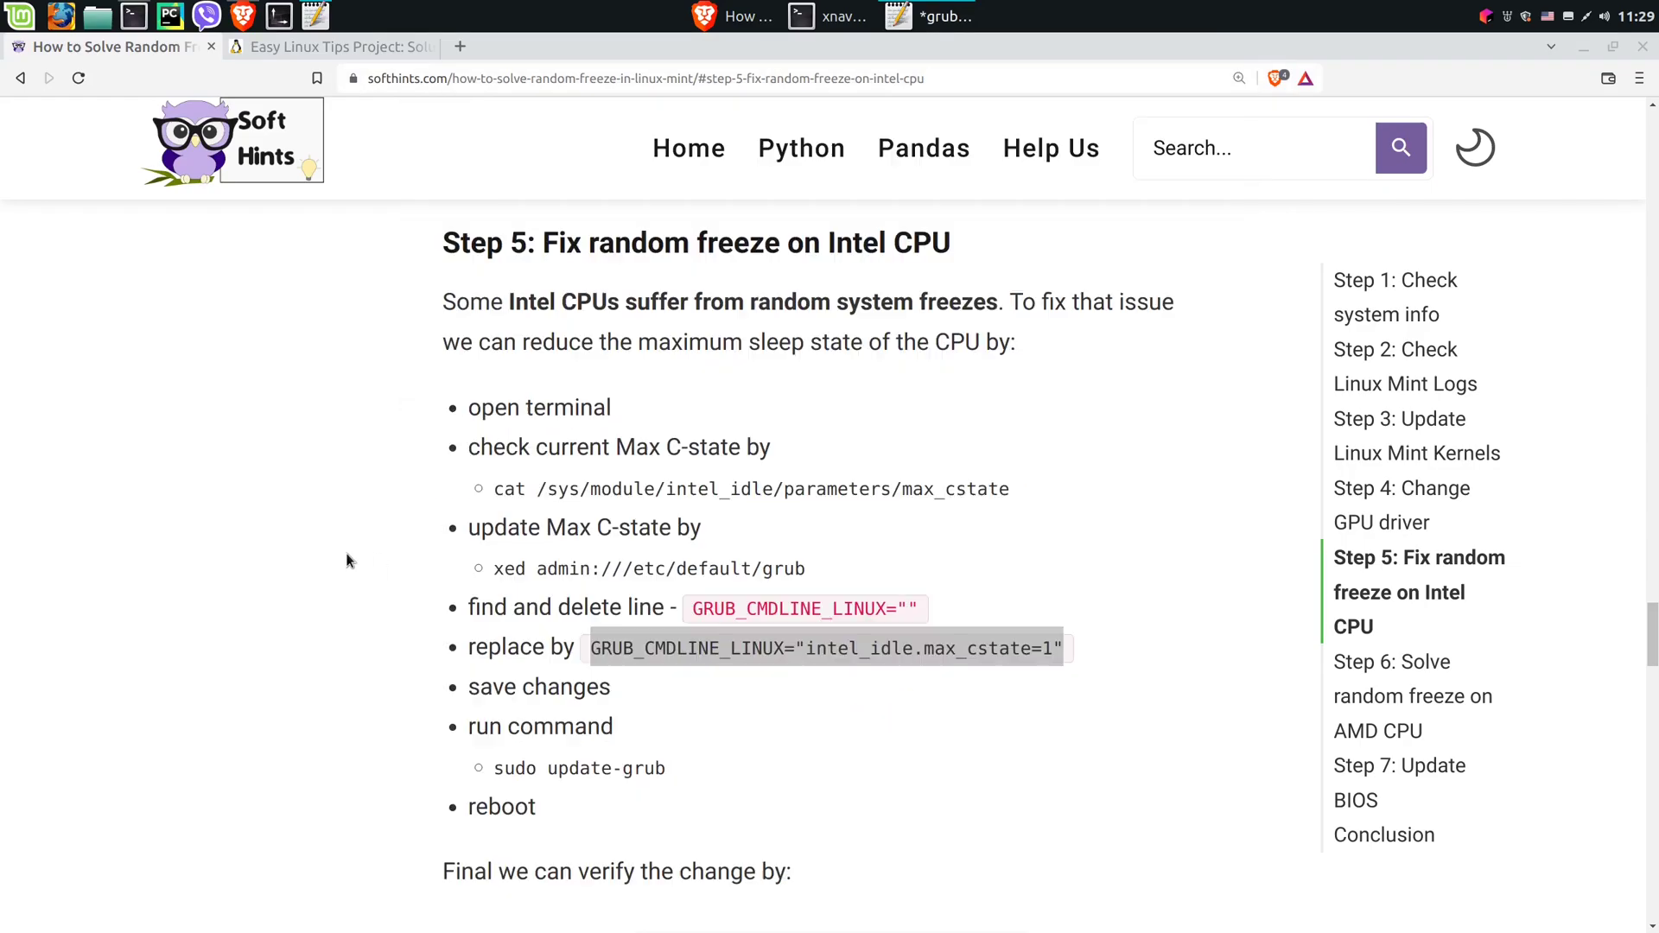
Highlight Step 6's update-grub, xed and GRUB_CMDLINE_LINUX lines, ending on the idle=nomwait version
{"action": "left_click_drag", "start_coordinate": [496, 769], "coordinate": [654, 775]}
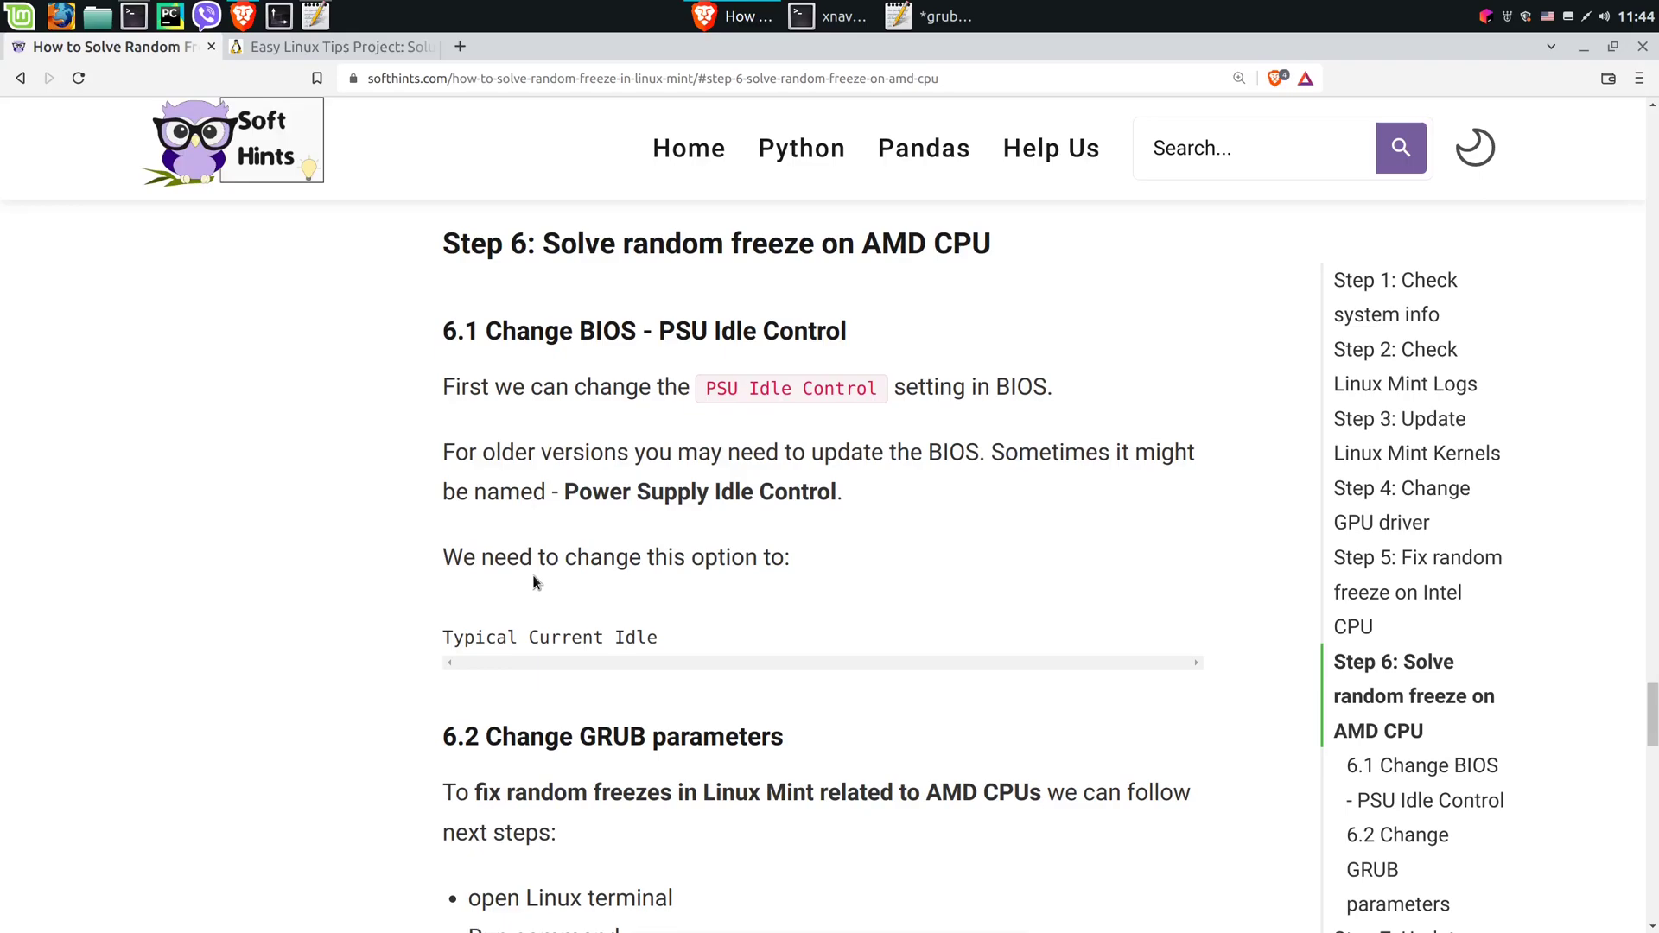
{"action": "scroll", "coordinate": [532, 575], "scroll_direction": "down", "scroll_amount": 3}
{"action": "scroll", "coordinate": [532, 582], "scroll_direction": "down", "scroll_amount": 2}
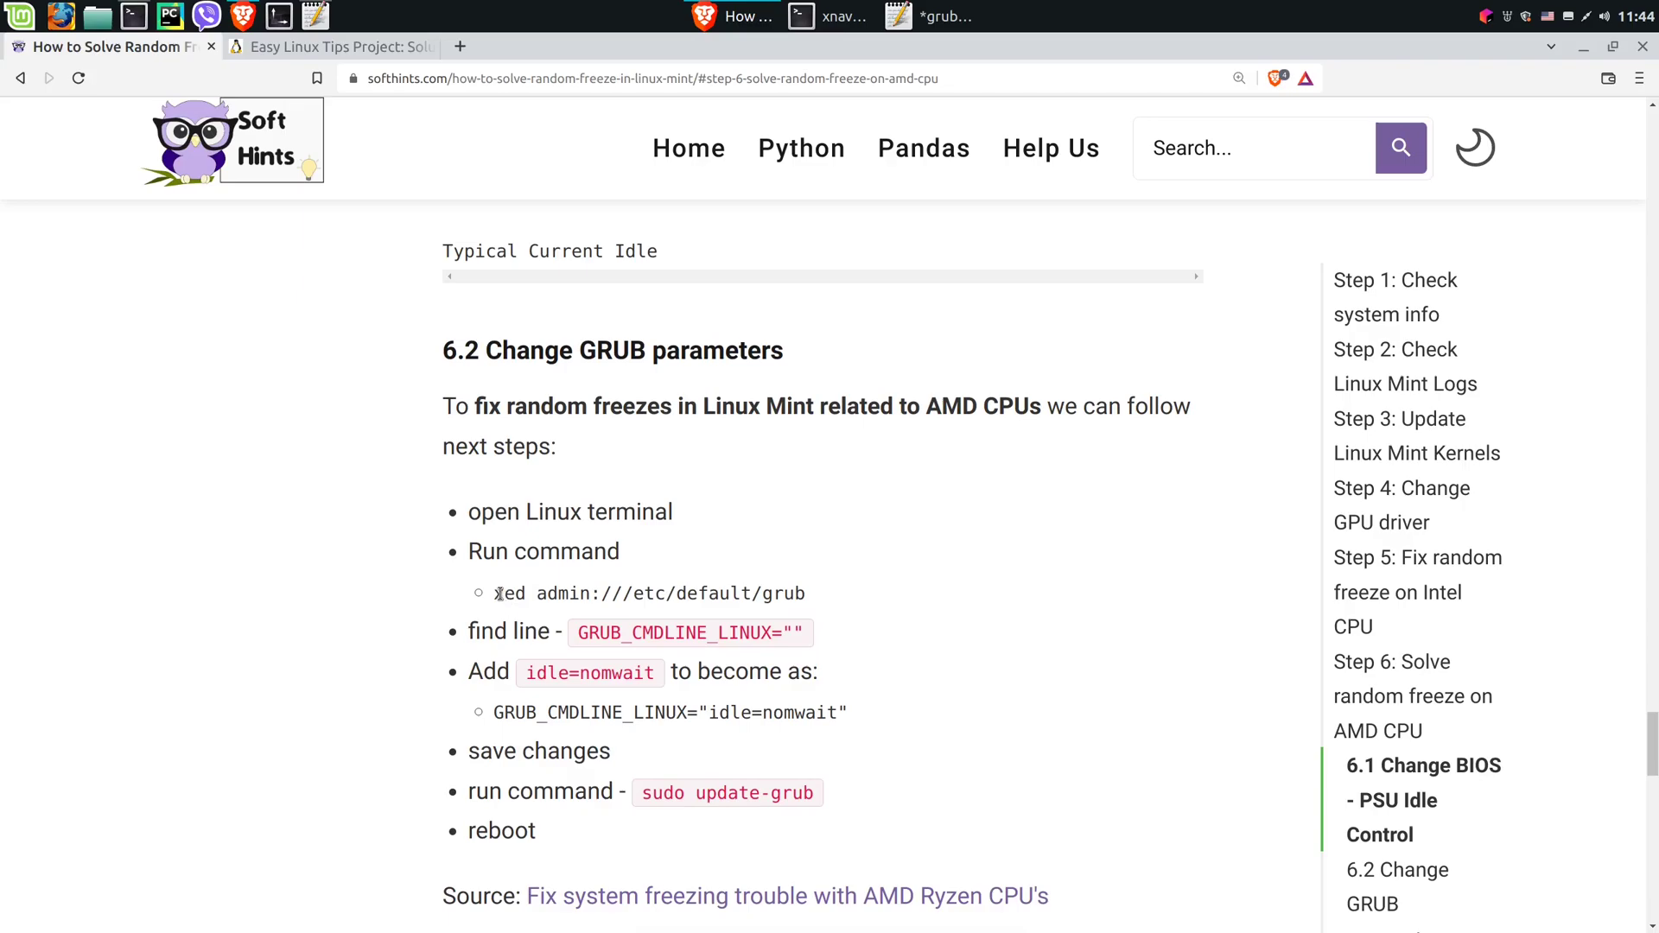
{"action": "left_click_drag", "start_coordinate": [492, 595], "coordinate": [808, 596]}
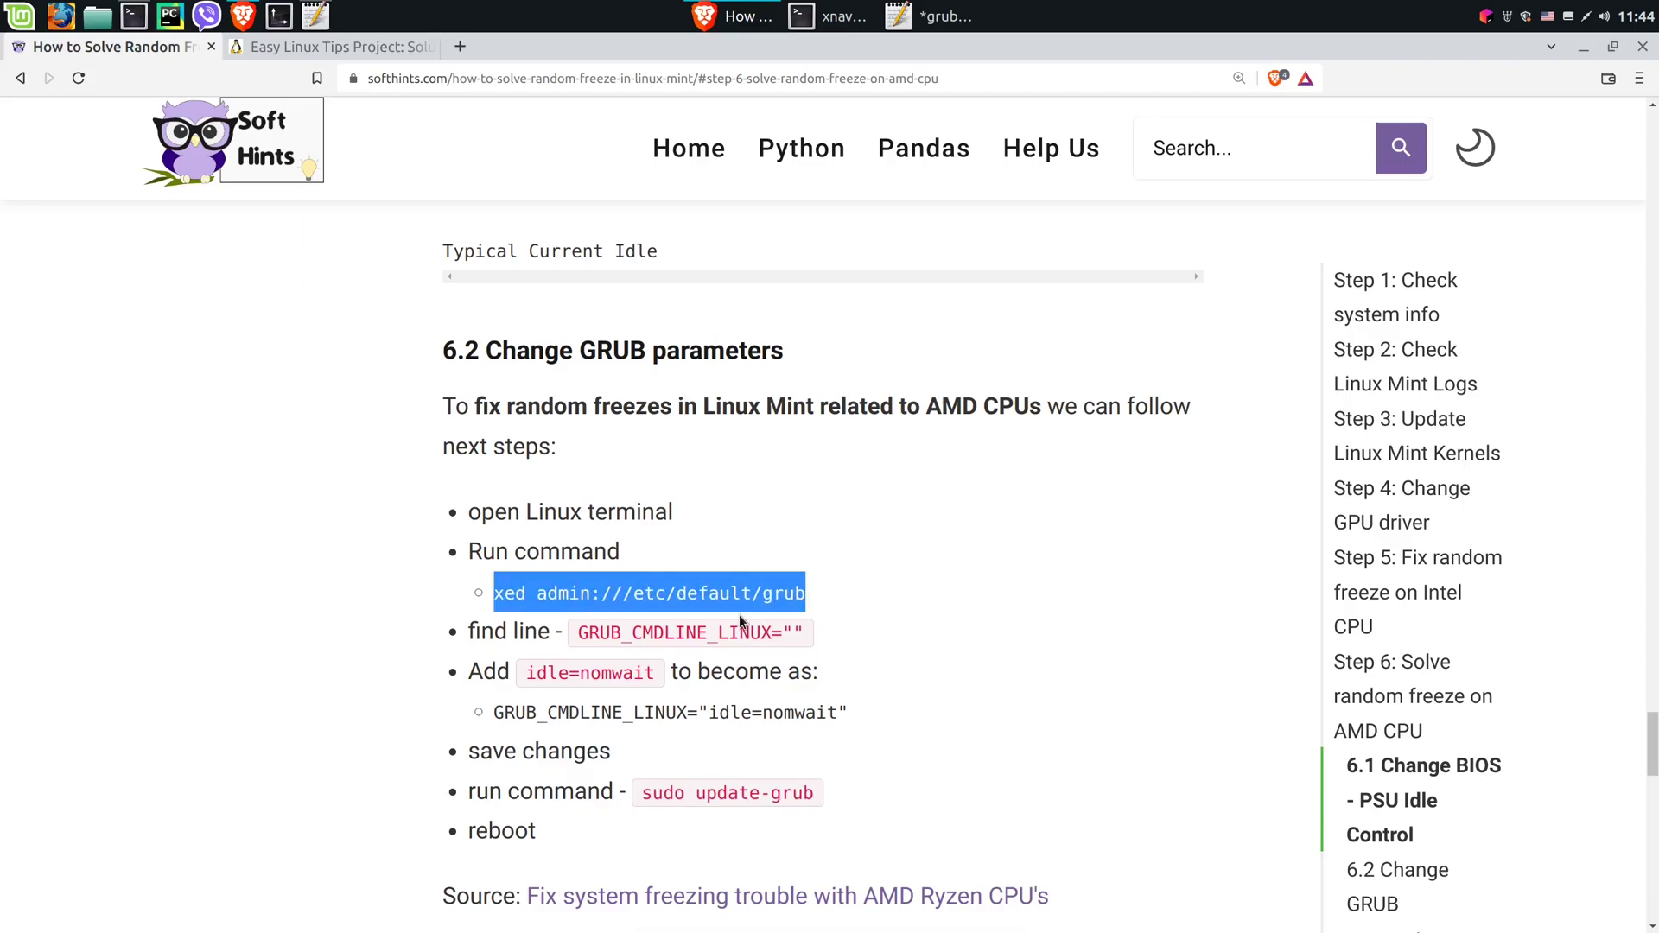
{"action": "left_click_drag", "start_coordinate": [582, 633], "coordinate": [807, 639]}
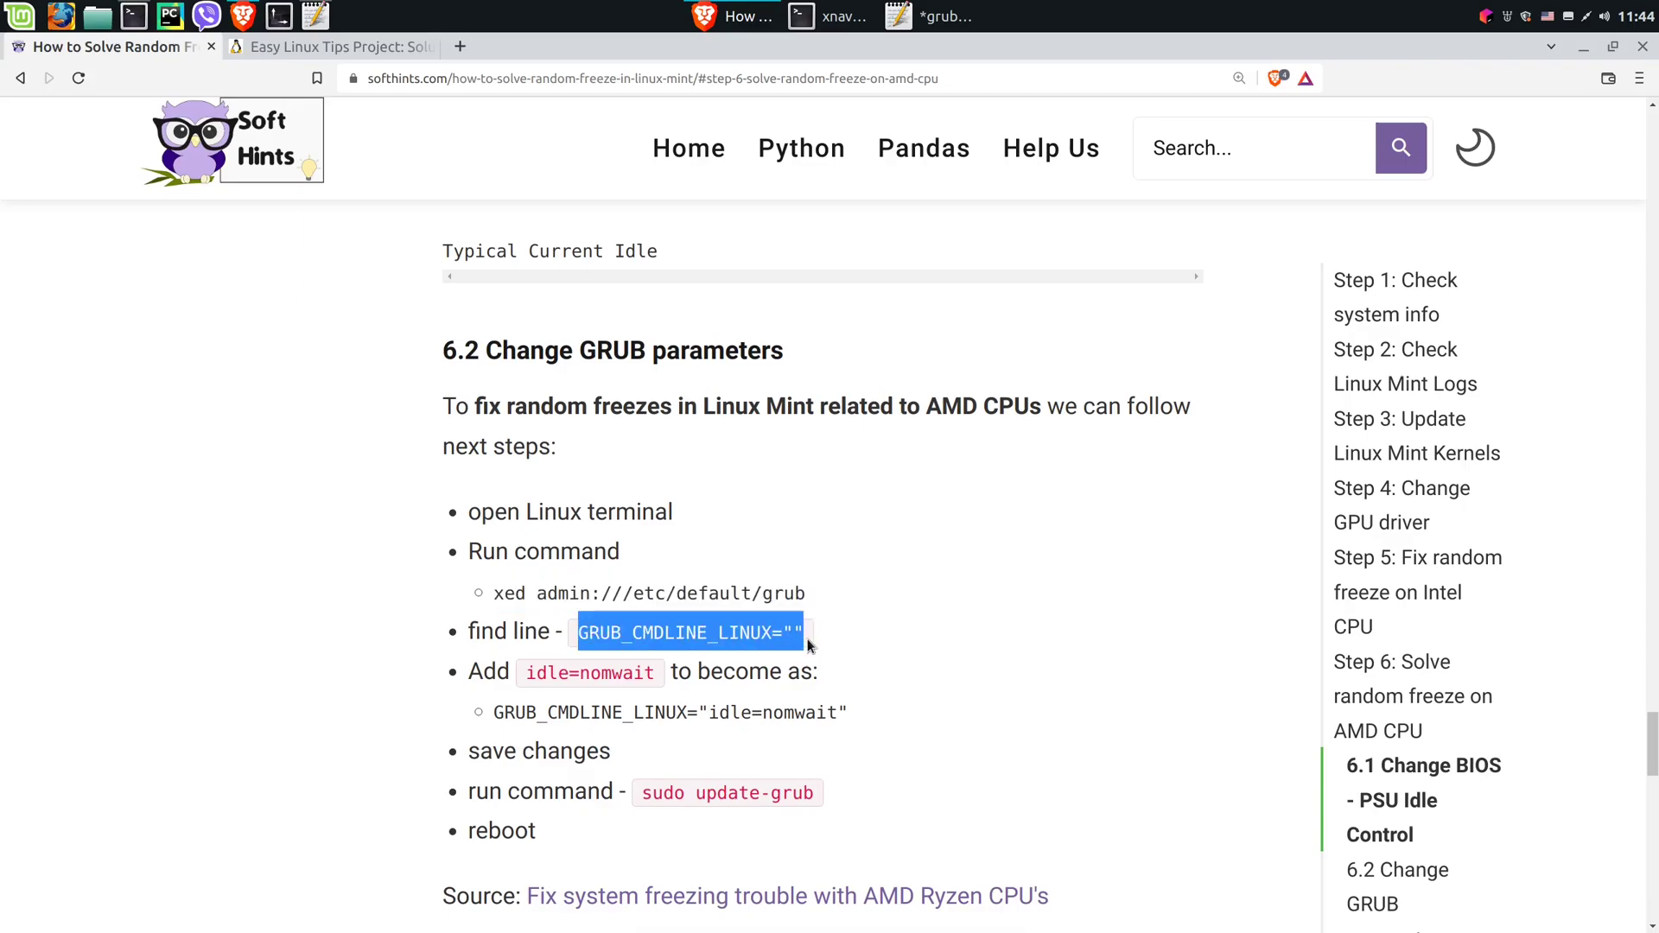
{"action": "left_click_drag", "start_coordinate": [495, 711], "coordinate": [861, 715]}
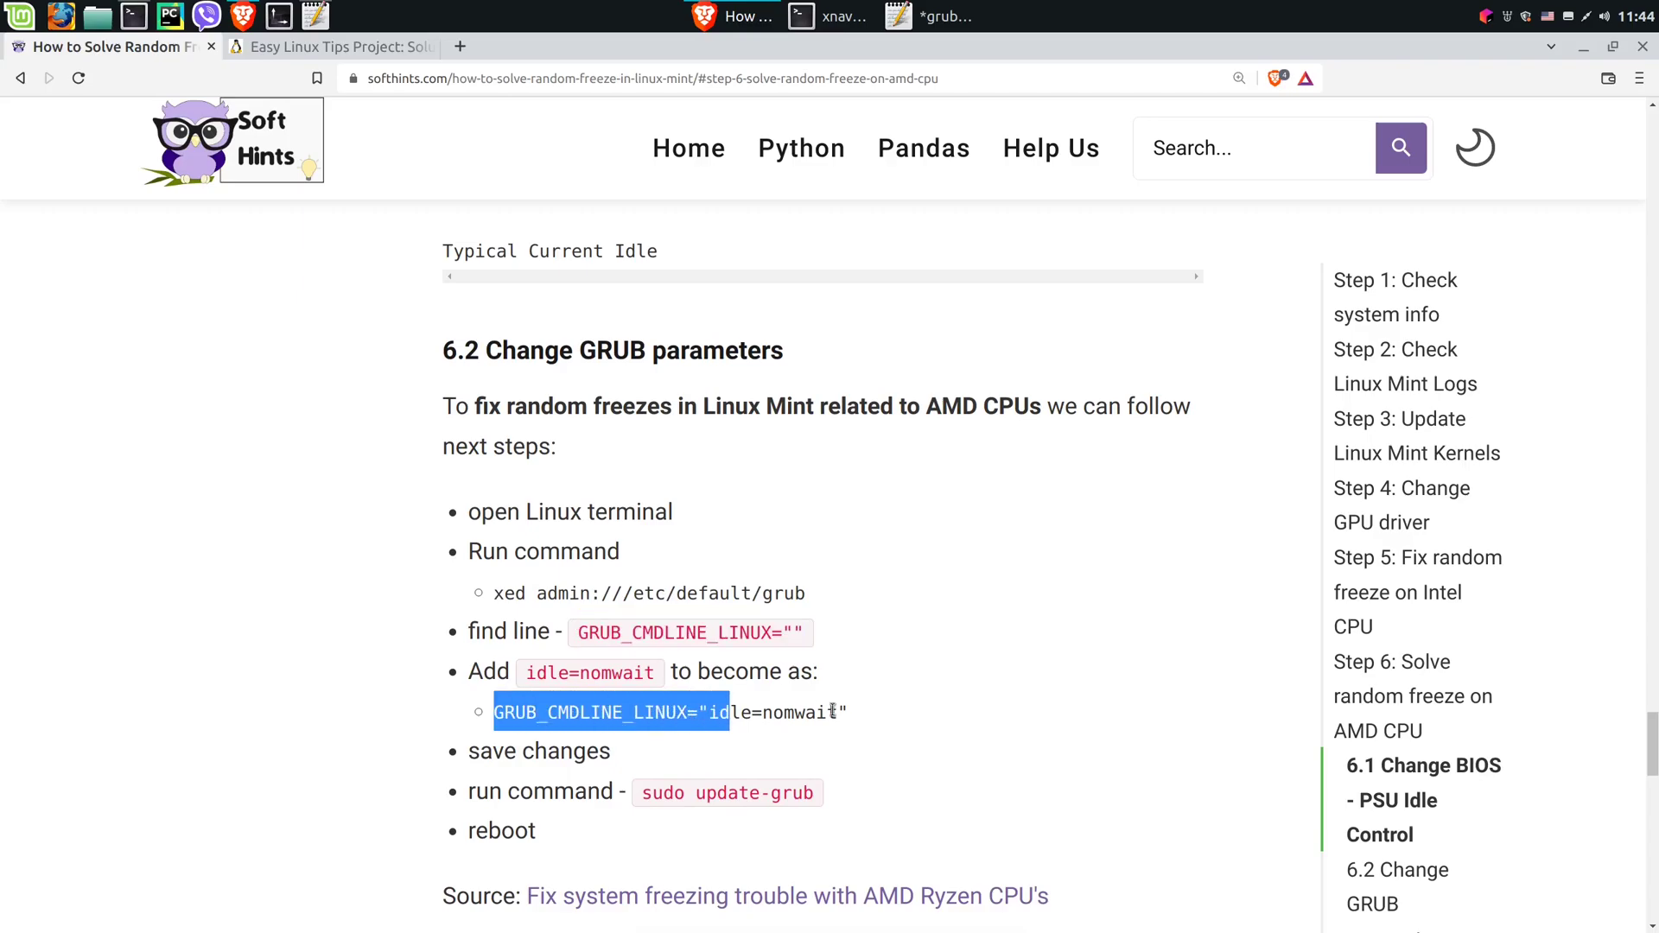
Replace the empty GRUB_CMDLINE_LINUX line in grub with GRUB_CMDLINE_LINUX="idle=nomwait"
{"action": "left_click", "coordinate": [939, 17]}
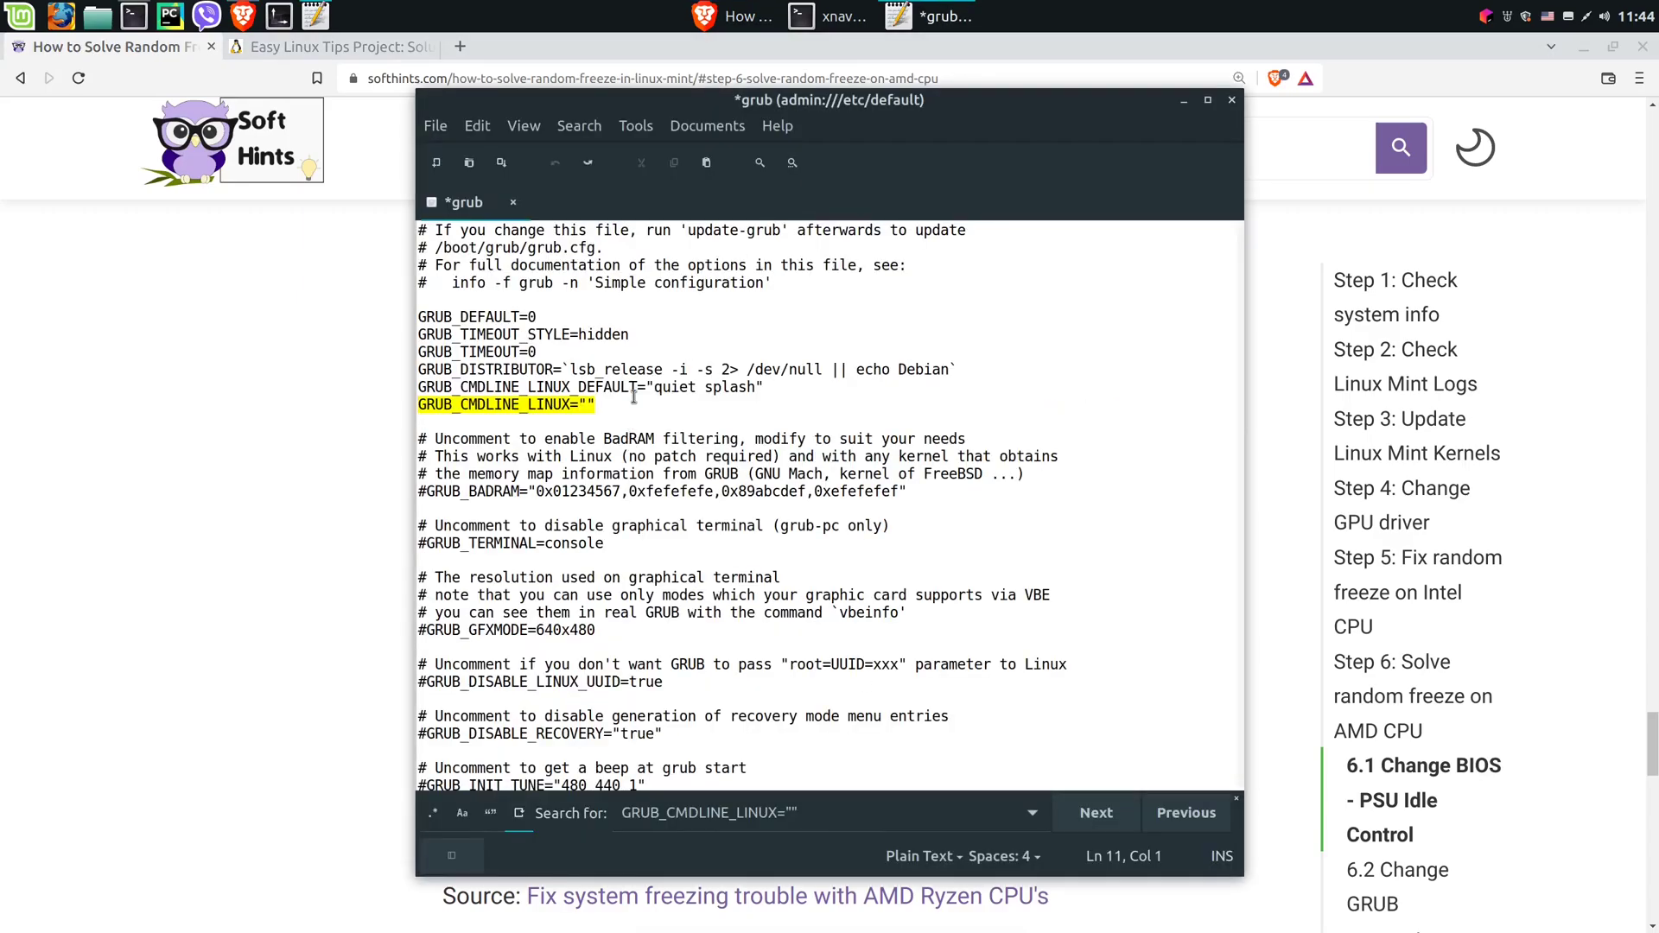
{"action": "left_click_drag", "start_coordinate": [593, 406], "coordinate": [417, 406]}
{"action": "type", "text": "GRUB_CMDLINE_LINUX=\"idle=nomwait\""}
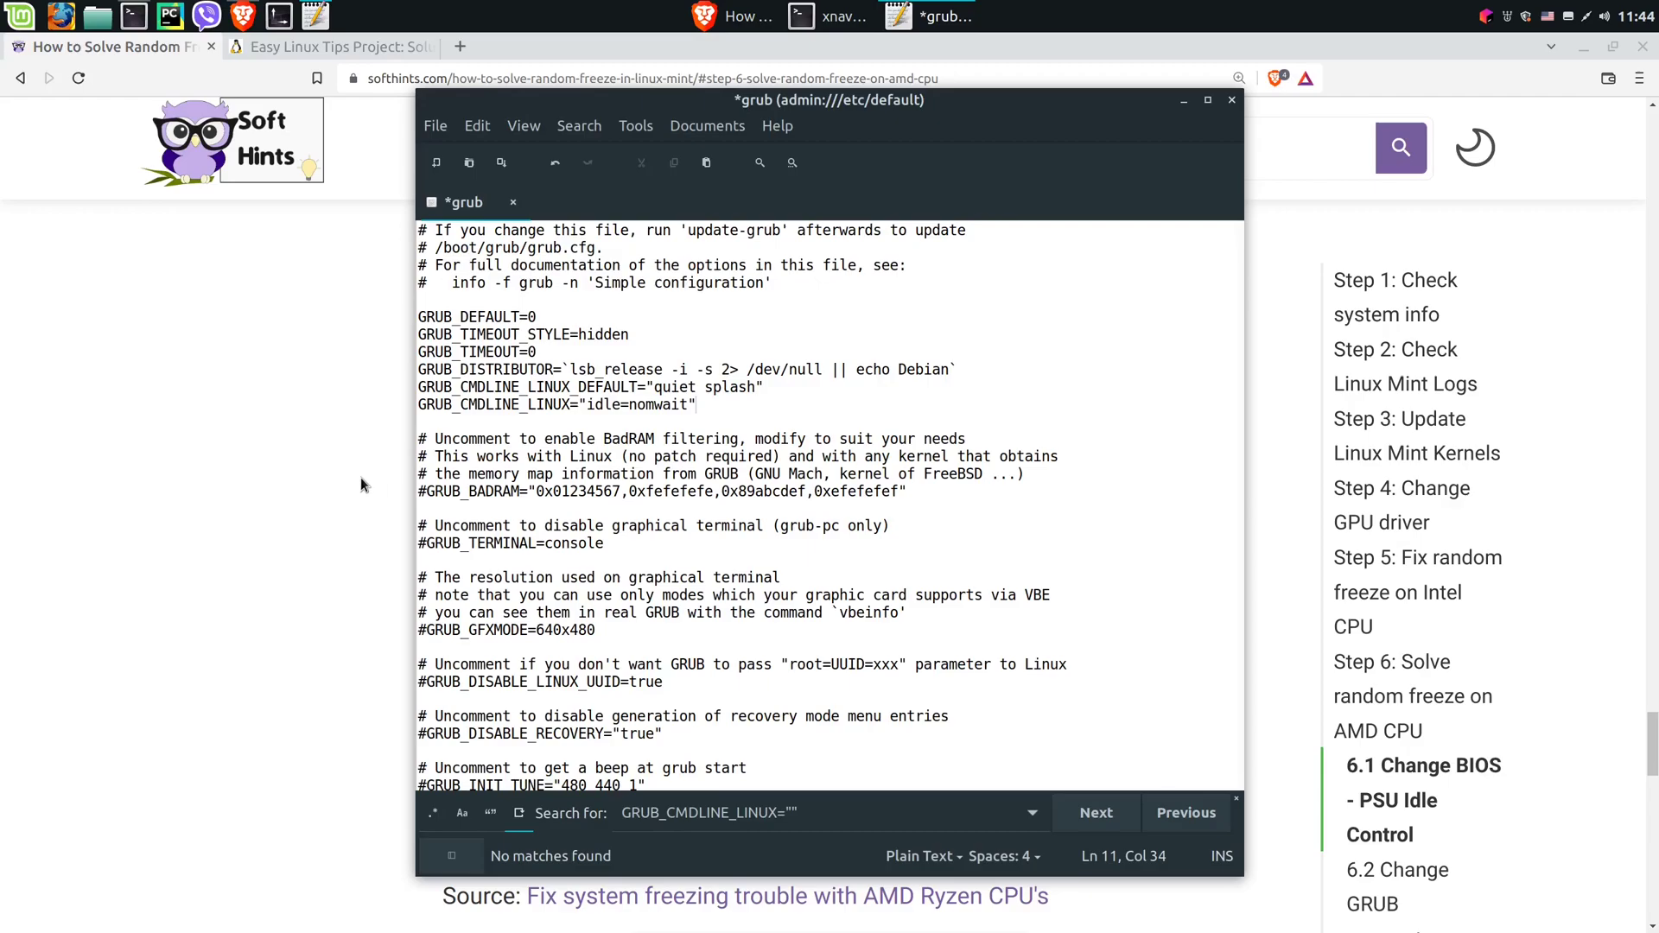
{"action": "left_click", "coordinate": [361, 477]}
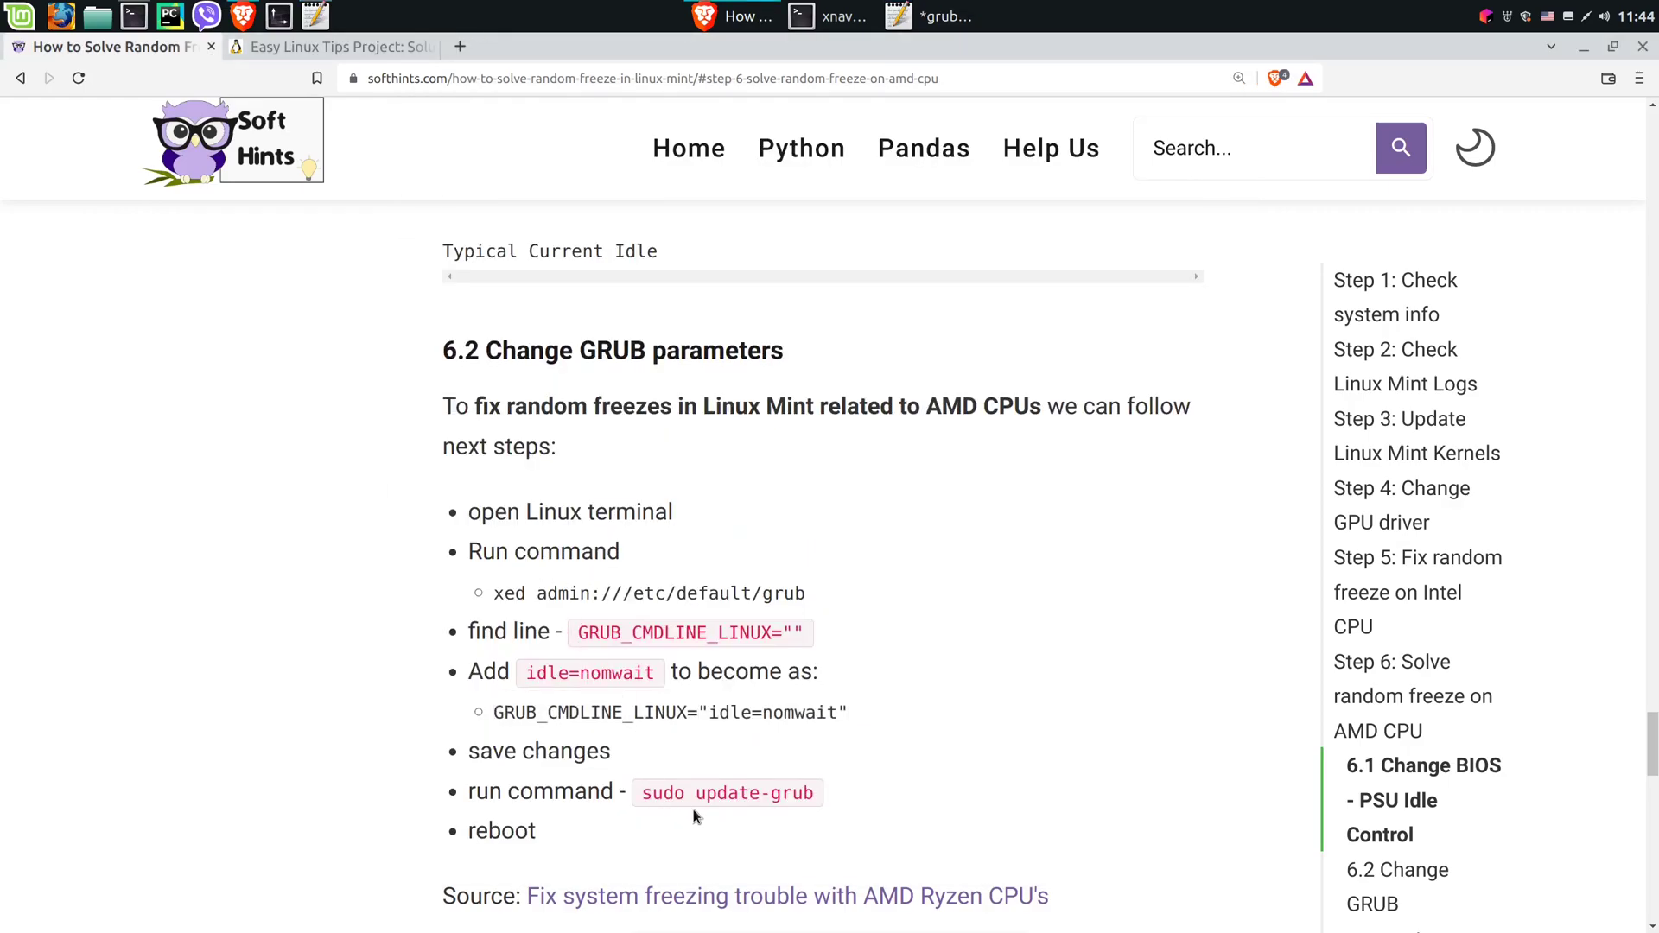
{"action": "scroll", "coordinate": [655, 764], "scroll_direction": "down", "scroll_amount": 1}
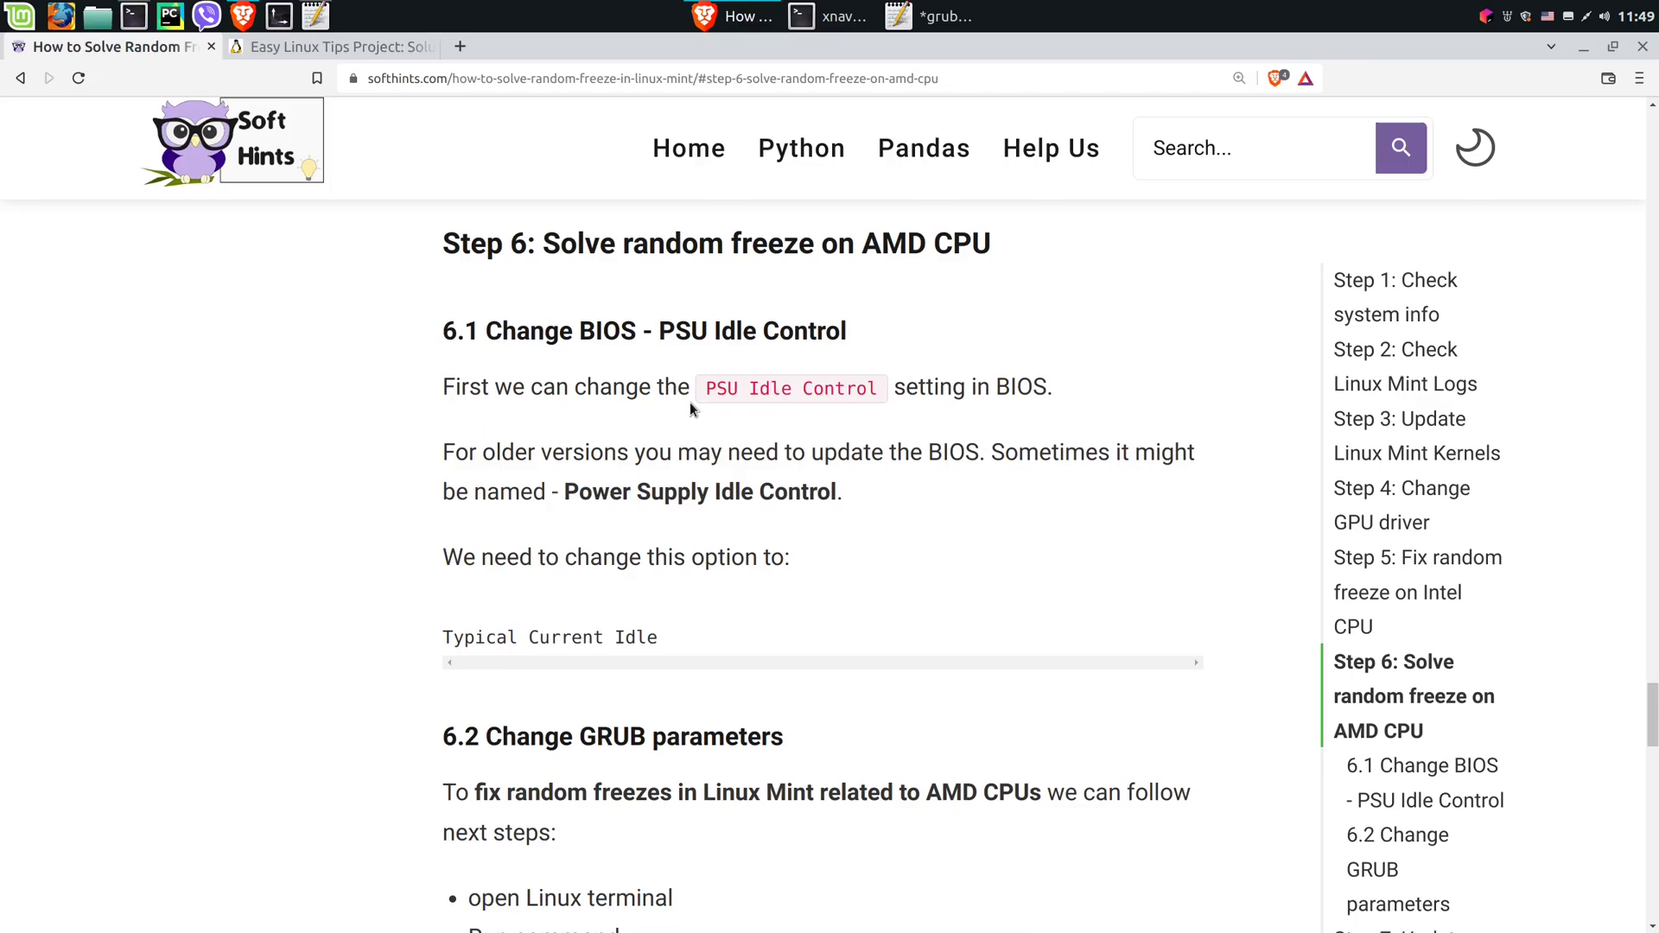
Highlight the 'PSU Idle Control' setting in the article's BIOS section 6.1
{"action": "left_click_drag", "start_coordinate": [700, 385], "coordinate": [876, 391]}
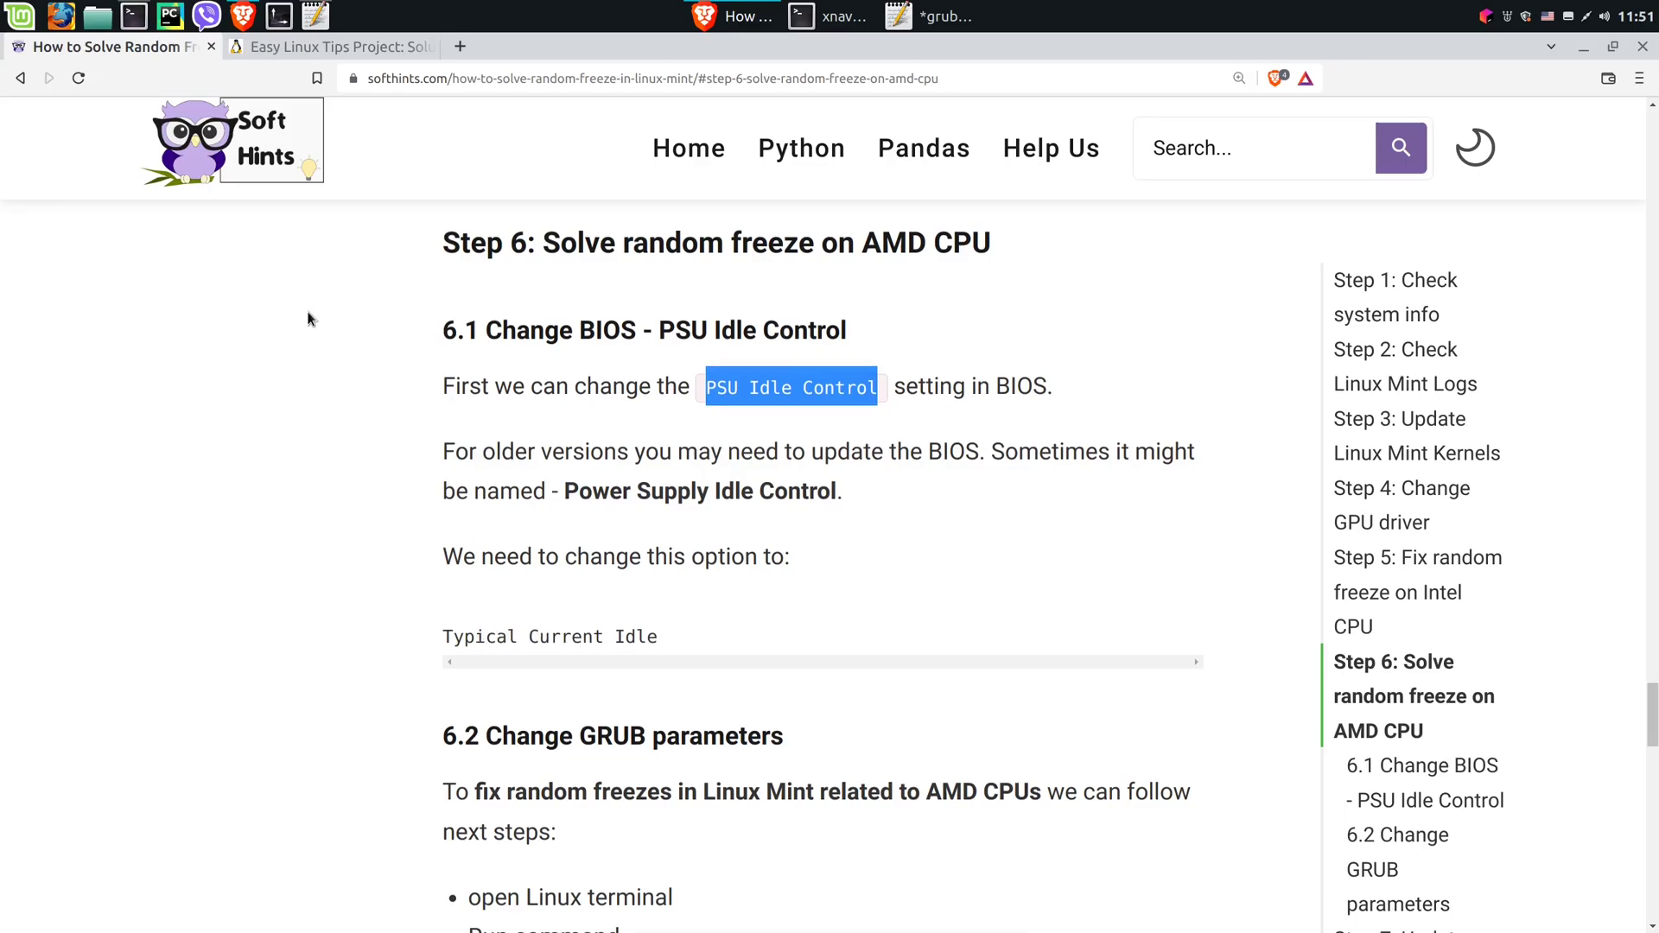
{"action": "left_click", "coordinate": [333, 46]}
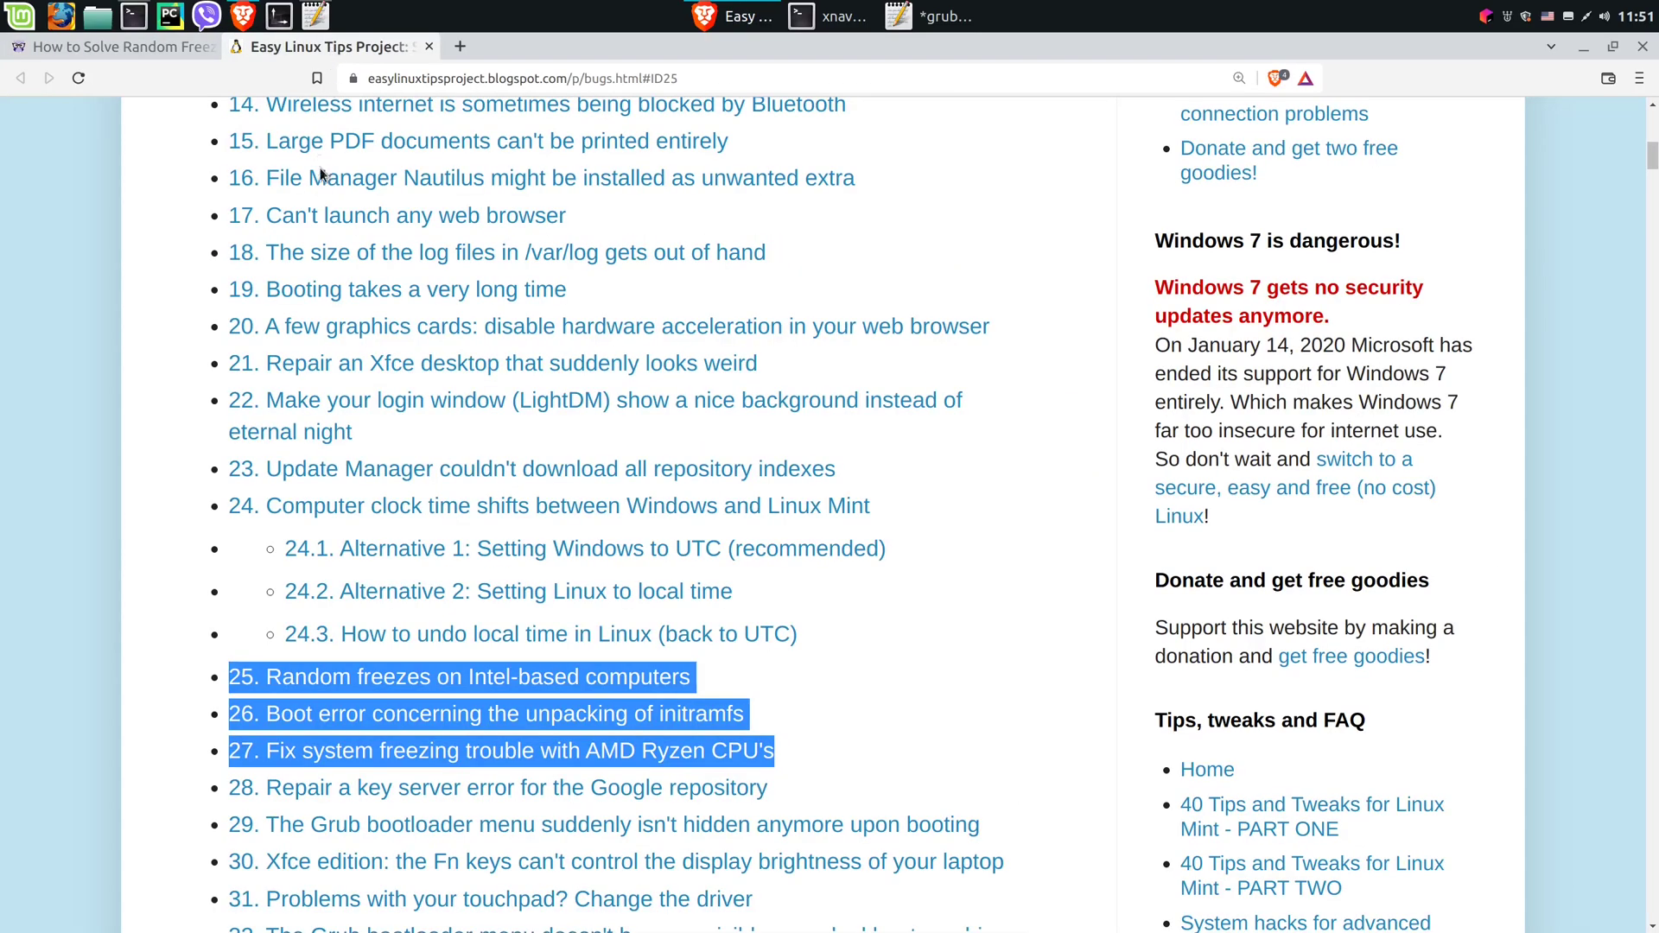
{"action": "left_click", "coordinate": [146, 45]}
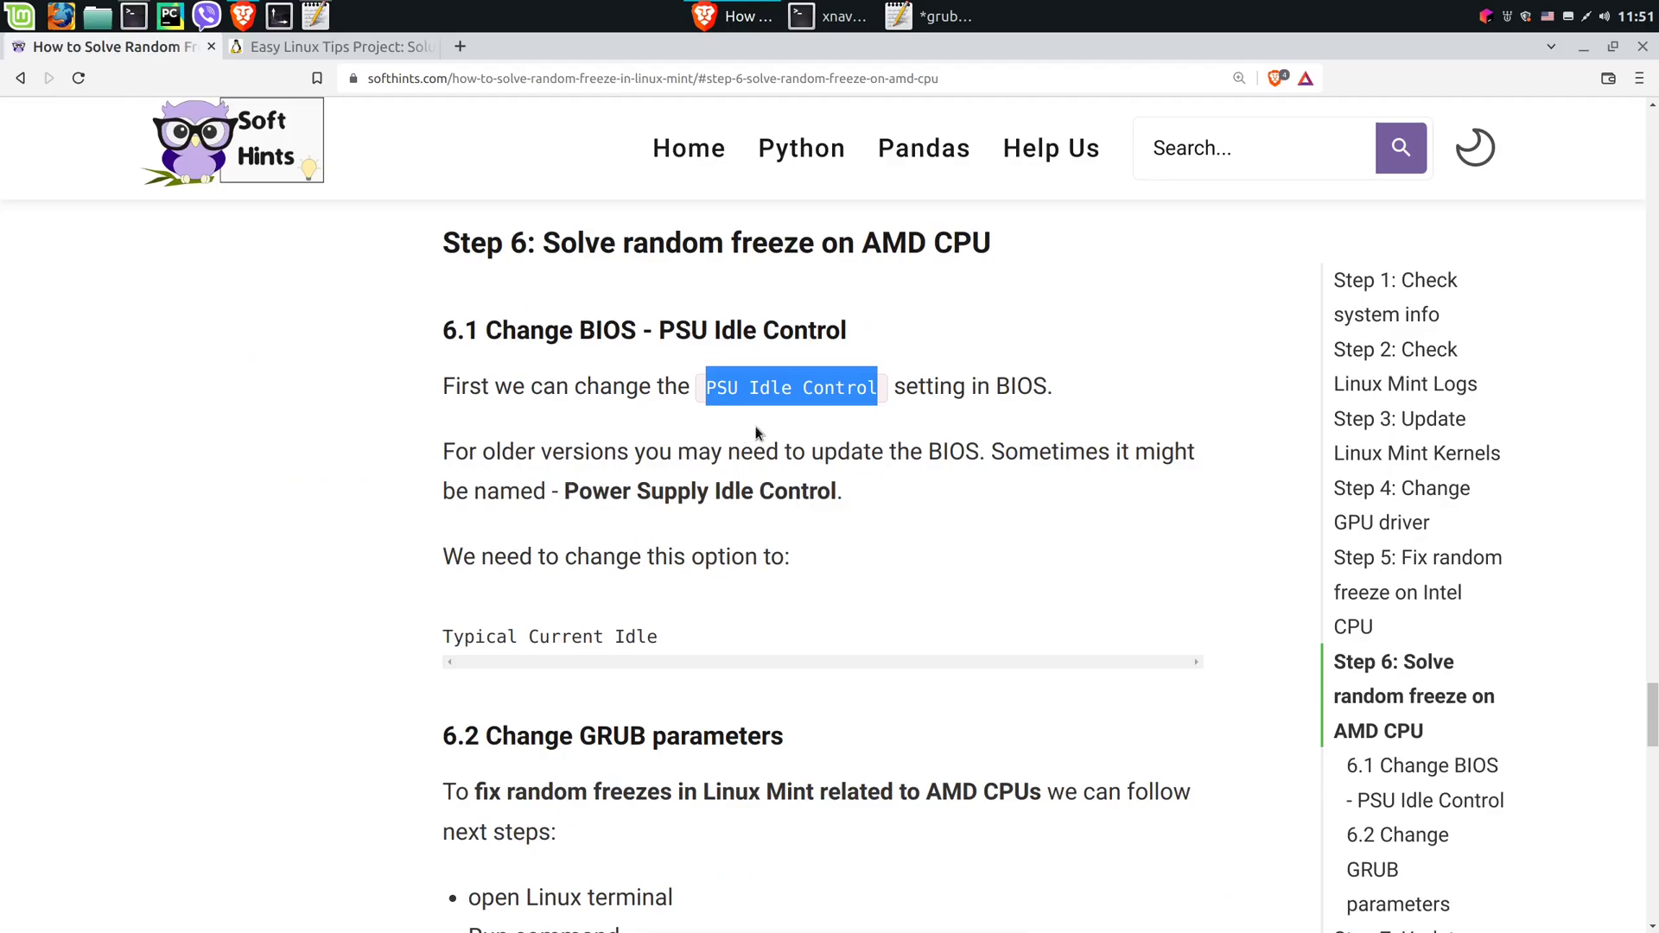
{"action": "left_click_drag", "start_coordinate": [1653, 699], "coordinate": [1654, 786]}
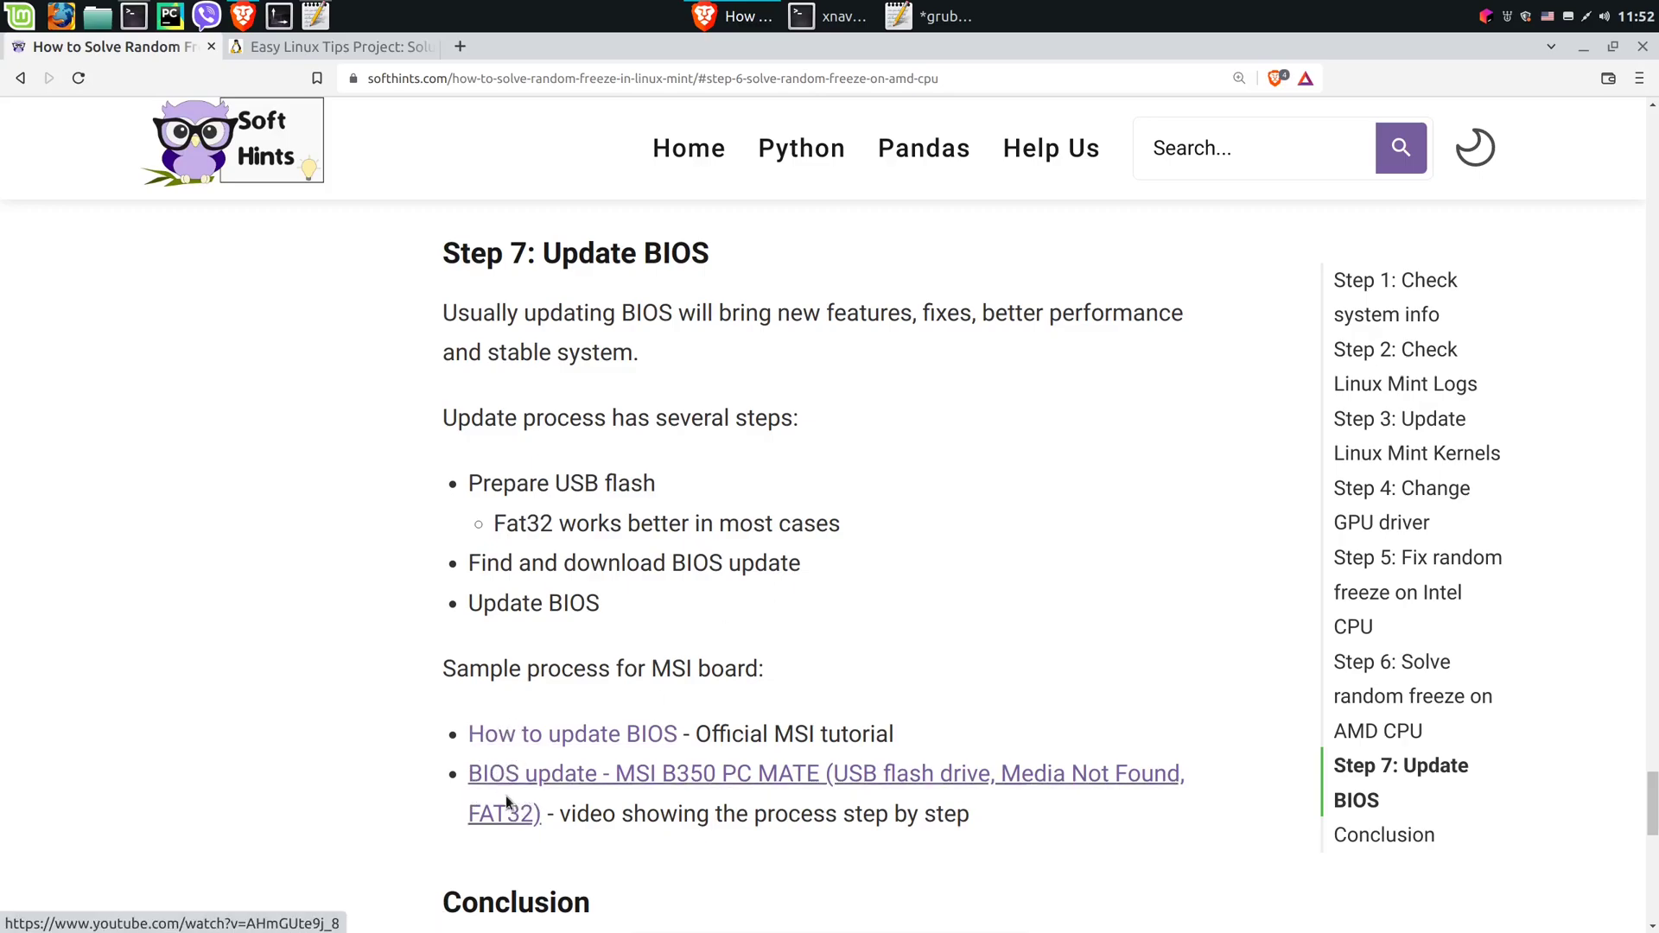
{"action": "scroll", "coordinate": [513, 788], "scroll_direction": "down", "scroll_amount": 2}
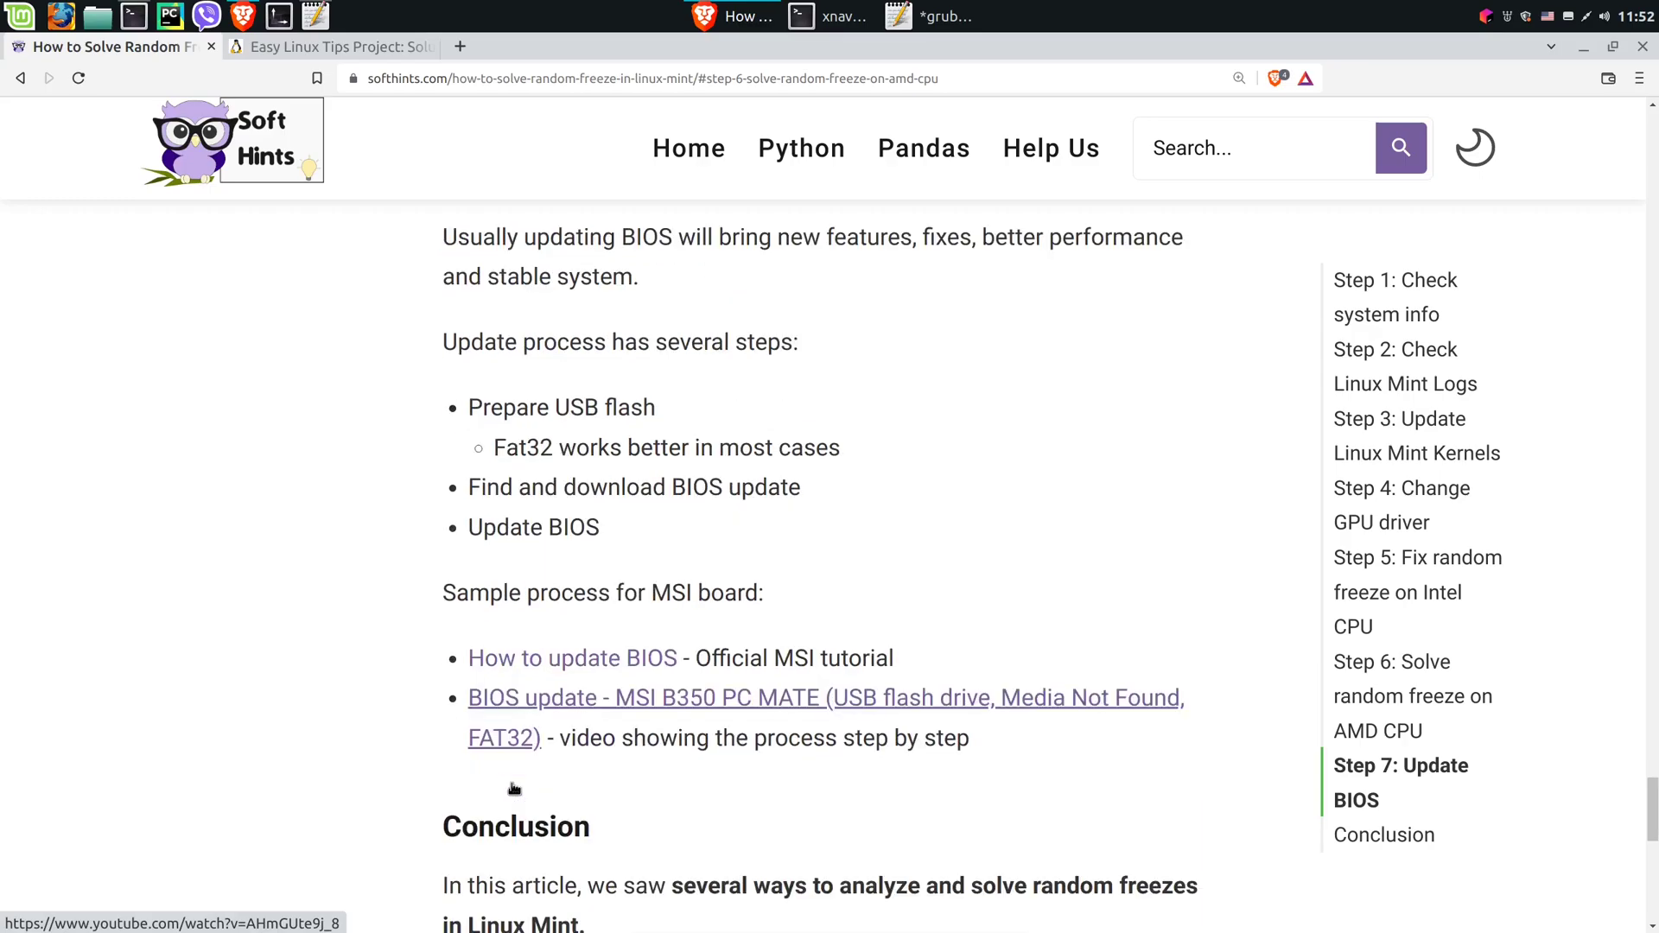